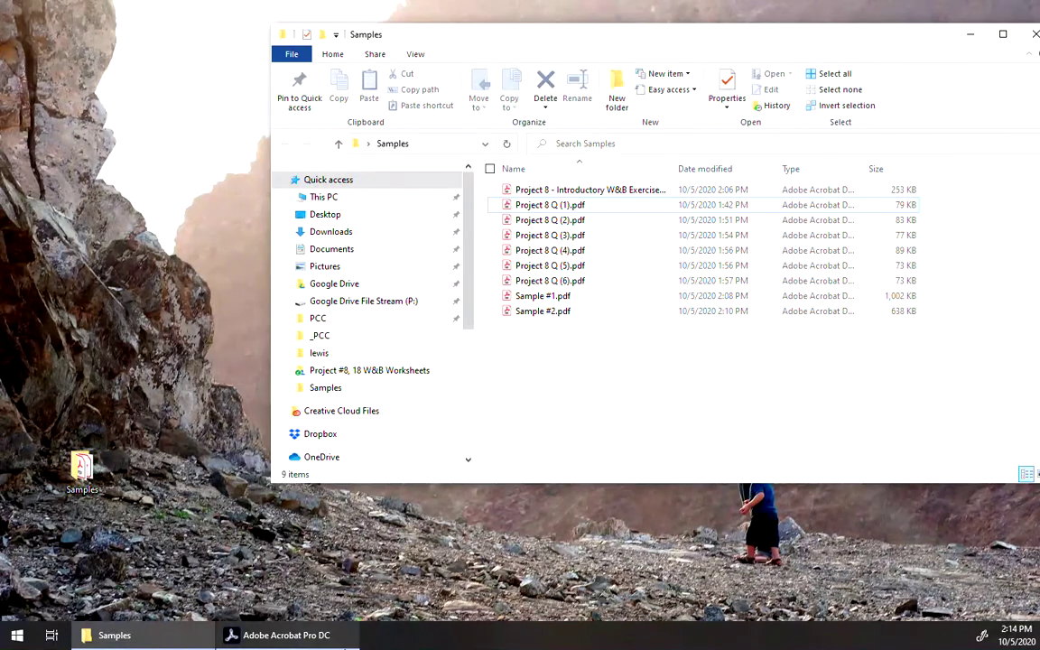
Switch from File Explorer to Adobe Acrobat Pro DC using its taskbar button.
{"action": "left_click", "coordinate": [321, 644]}
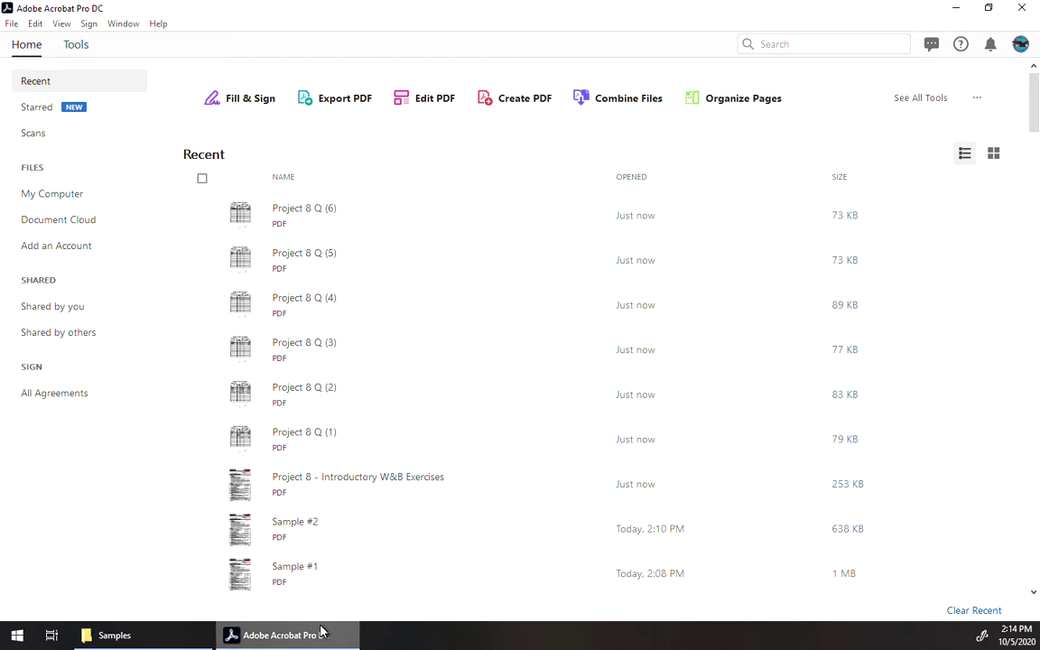
Bring up the PDF reDirect v2 merge window over Acrobat's Home view.
{"action": "mouse_move", "coordinate": [318, 637]}
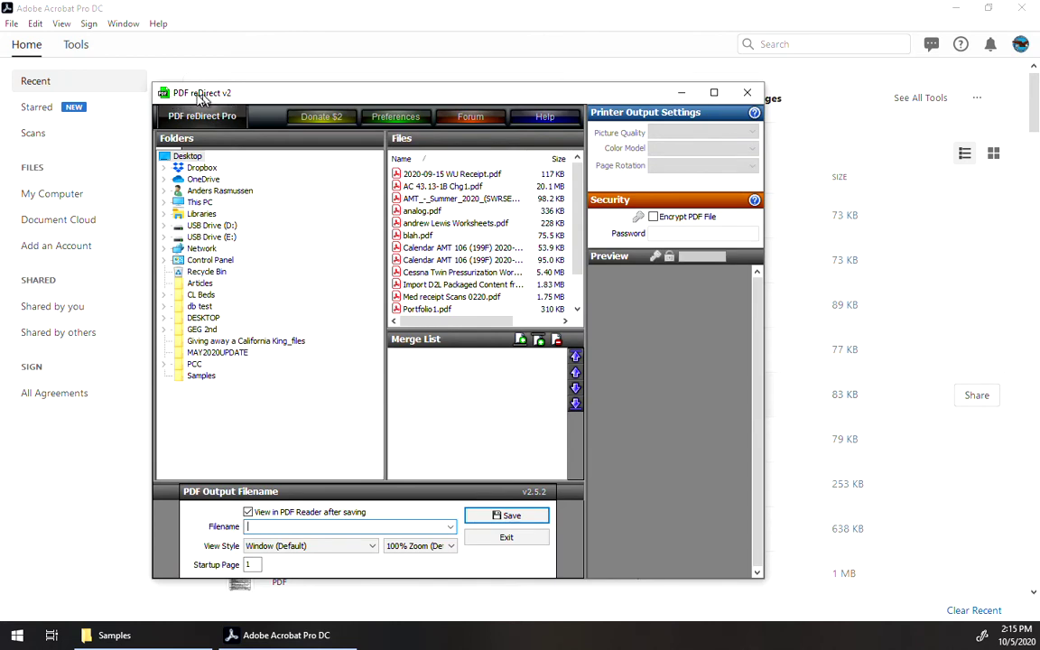
Exit PDF reDirect to return to Acrobat's Home view.
{"action": "left_click", "coordinate": [521, 539]}
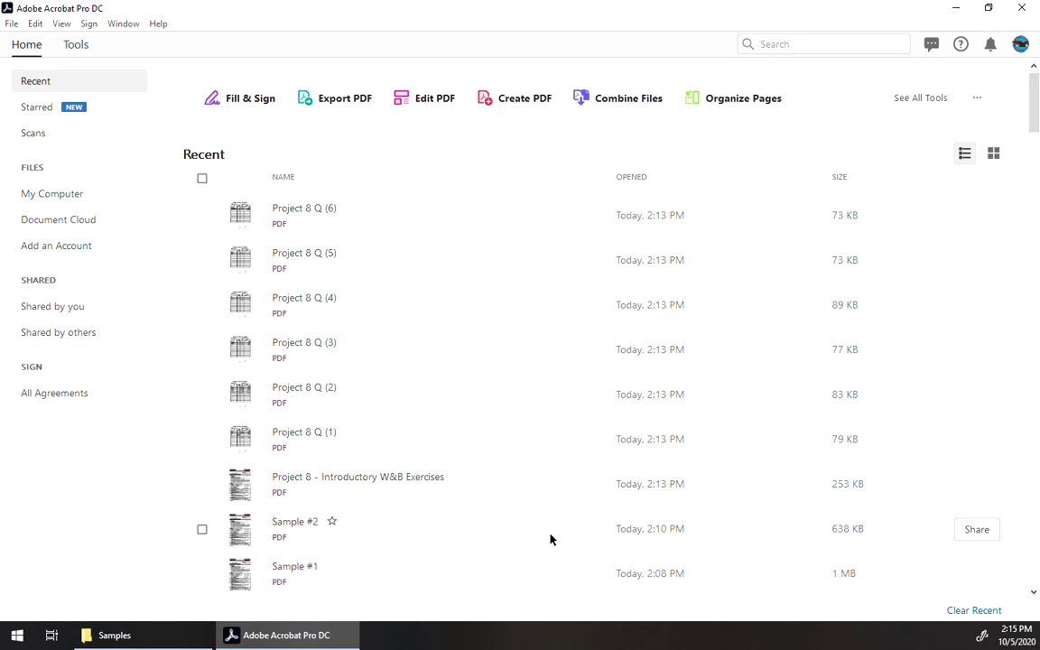
Start the Combine Files into a Single PDF tool from the File > Create menu.
{"action": "left_click", "coordinate": [12, 26]}
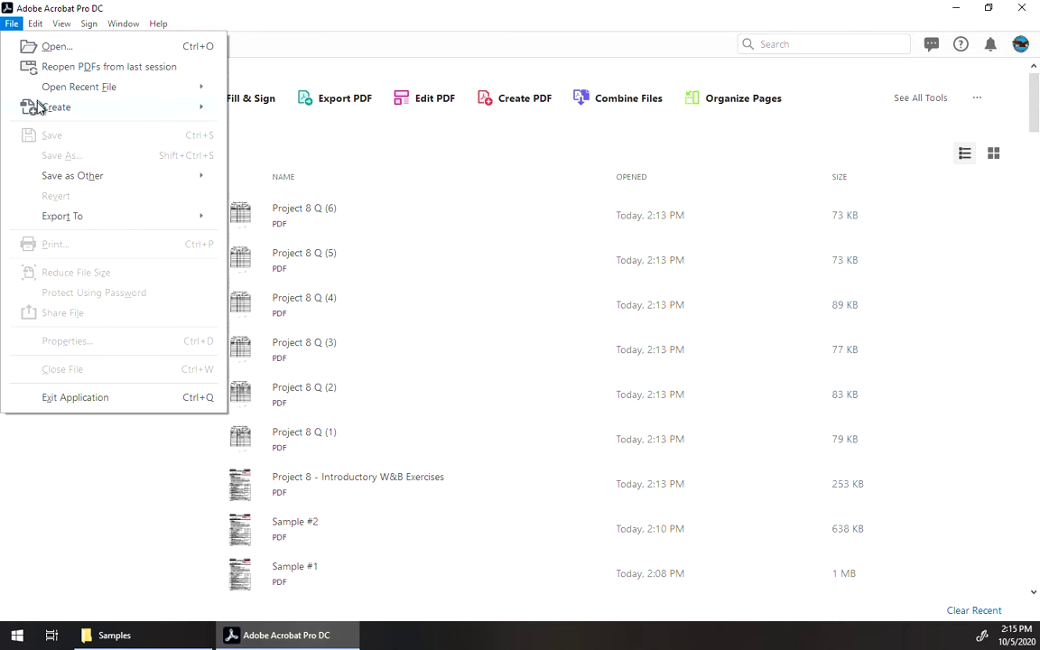
{"action": "mouse_move", "coordinate": [37, 108]}
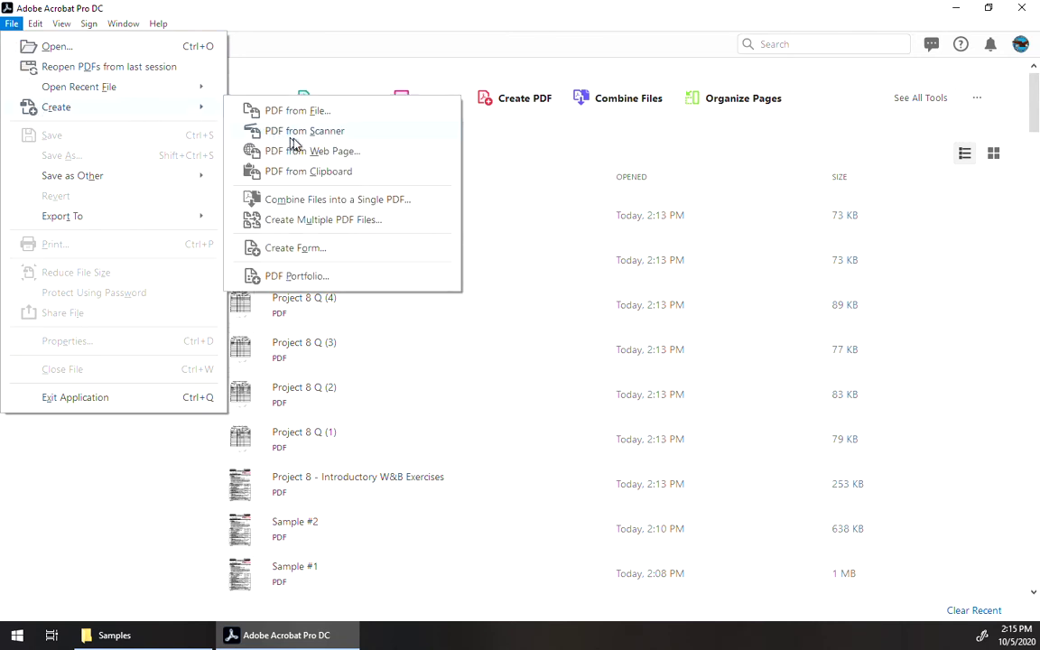
{"action": "left_click", "coordinate": [325, 200]}
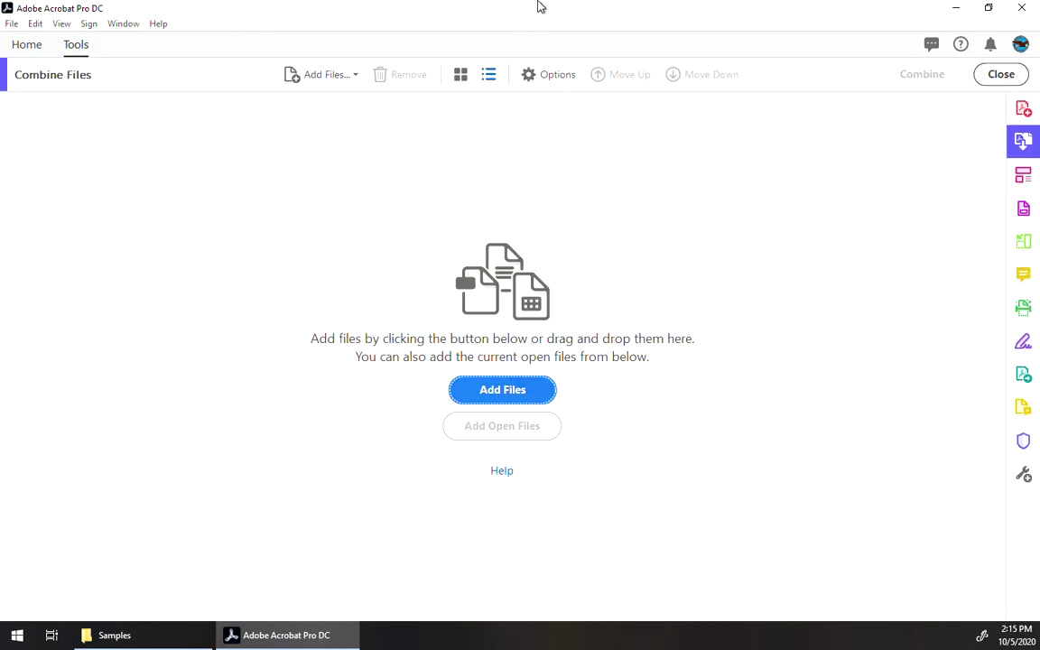
Drag the seven Project 8 PDFs from the Samples folder into the list and maximize Acrobat.
{"action": "left_click_drag", "start_coordinate": [539, 6], "coordinate": [301, 67]}
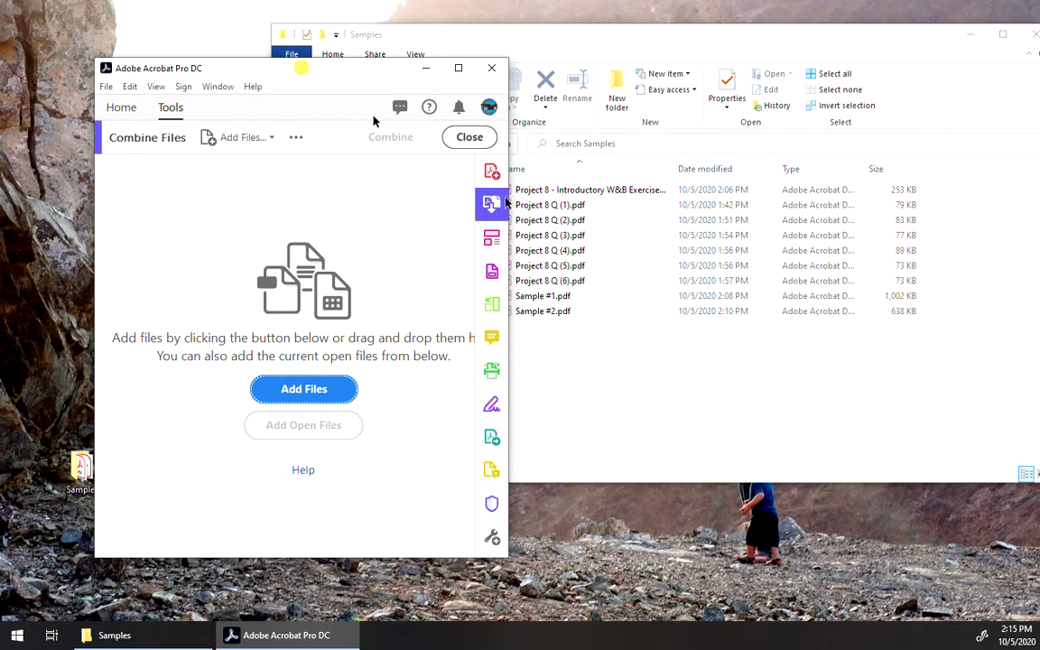
{"action": "left_click_drag", "start_coordinate": [599, 192], "coordinate": [582, 285]}
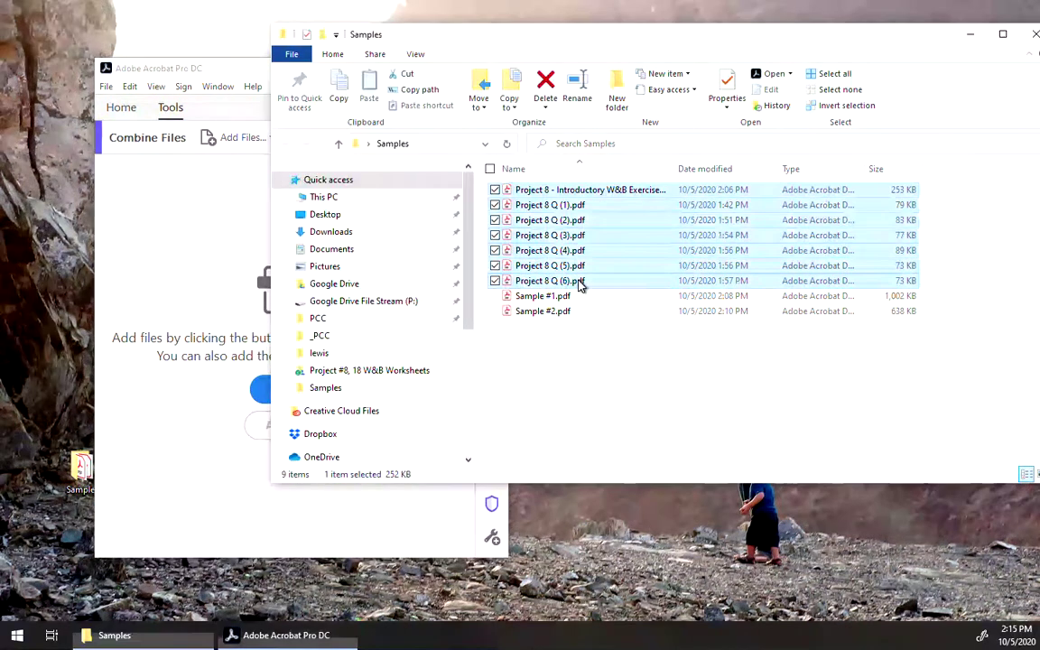
{"action": "left_click_drag", "start_coordinate": [590, 193], "coordinate": [264, 106]}
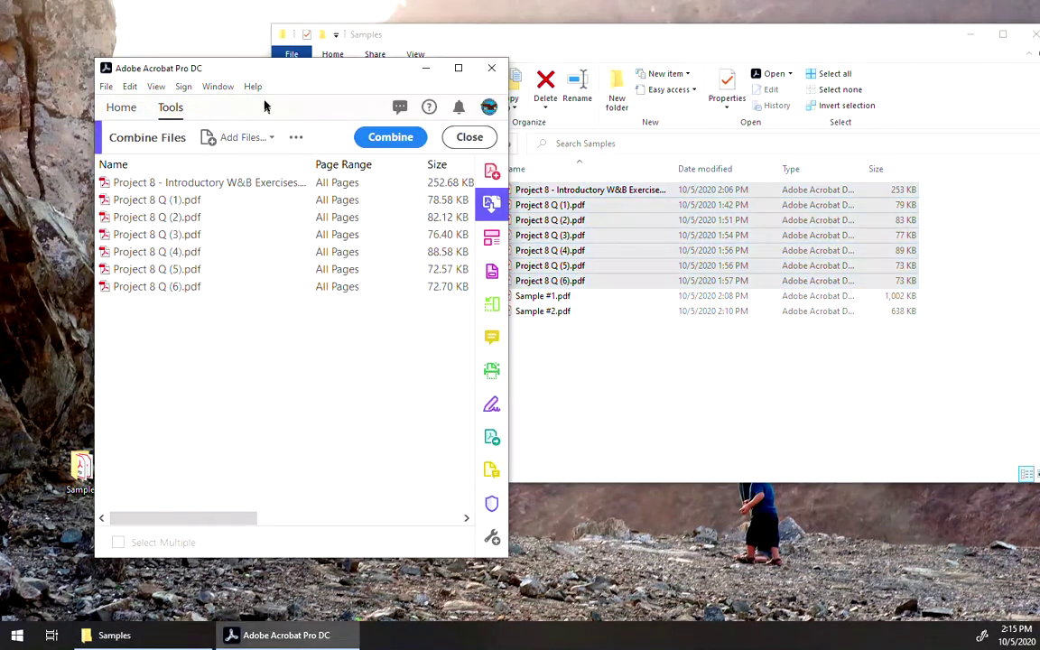
{"action": "double_click", "coordinate": [298, 78]}
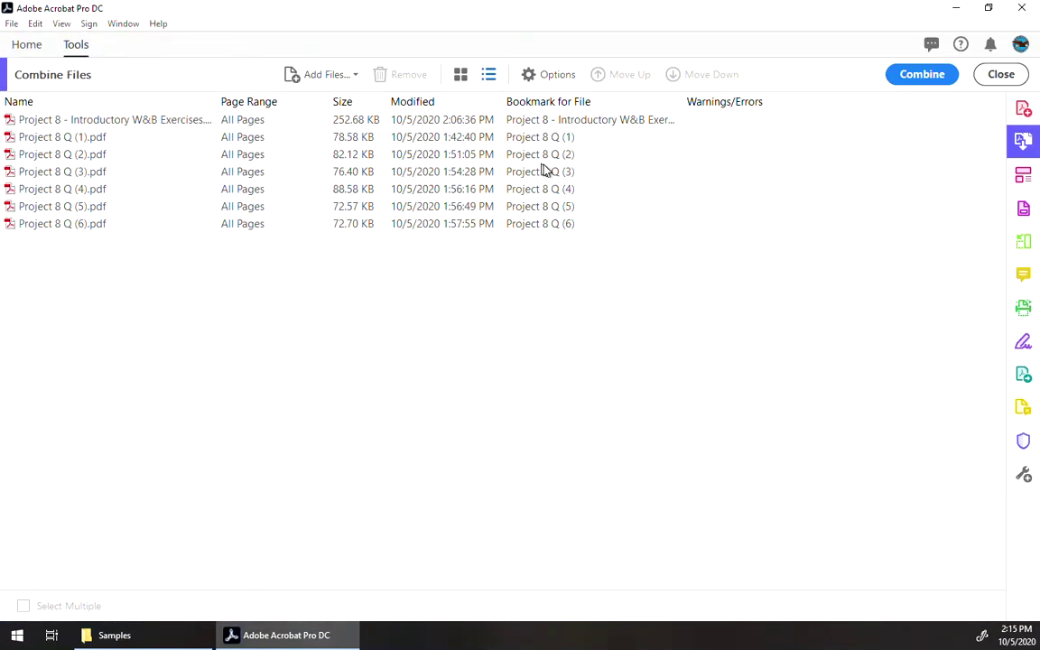
{"action": "left_click", "coordinate": [542, 76]}
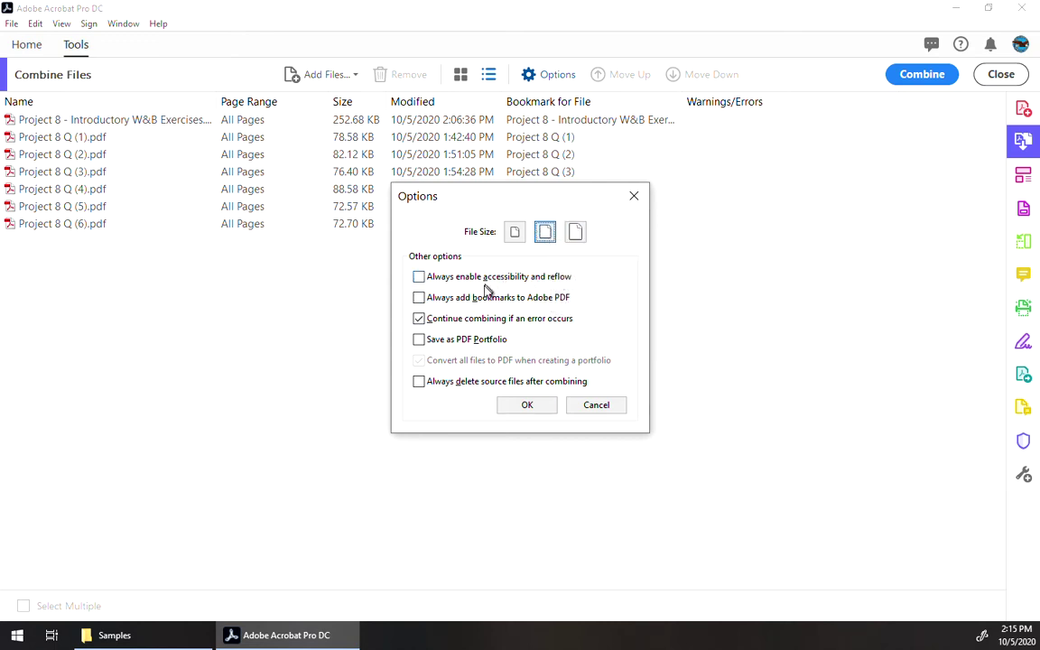
{"action": "left_click", "coordinate": [594, 408]}
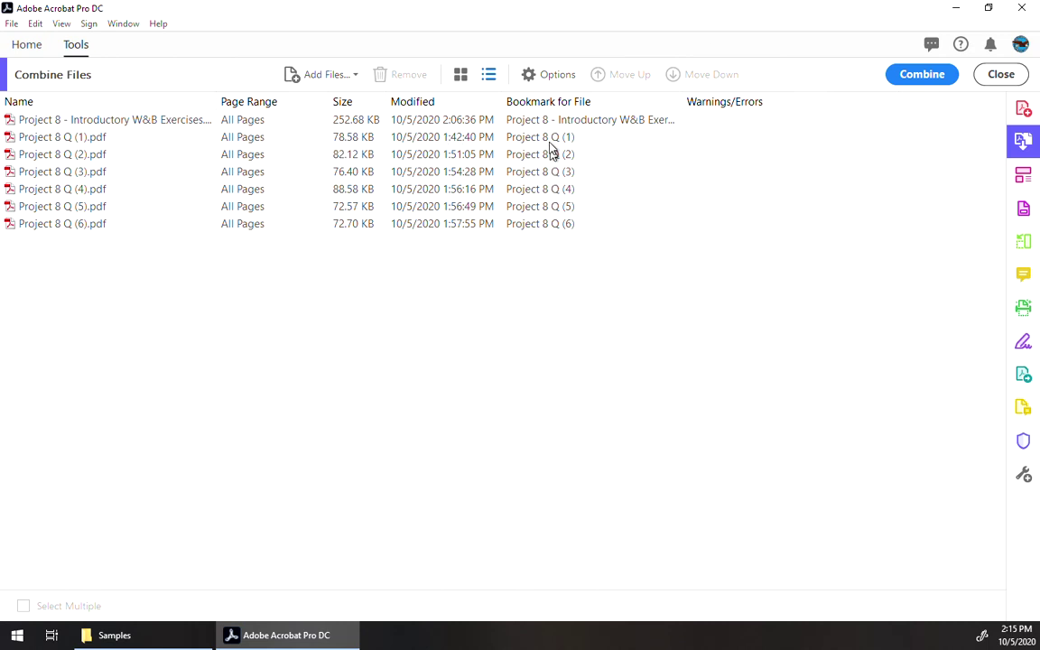
{"action": "left_click", "coordinate": [116, 137]}
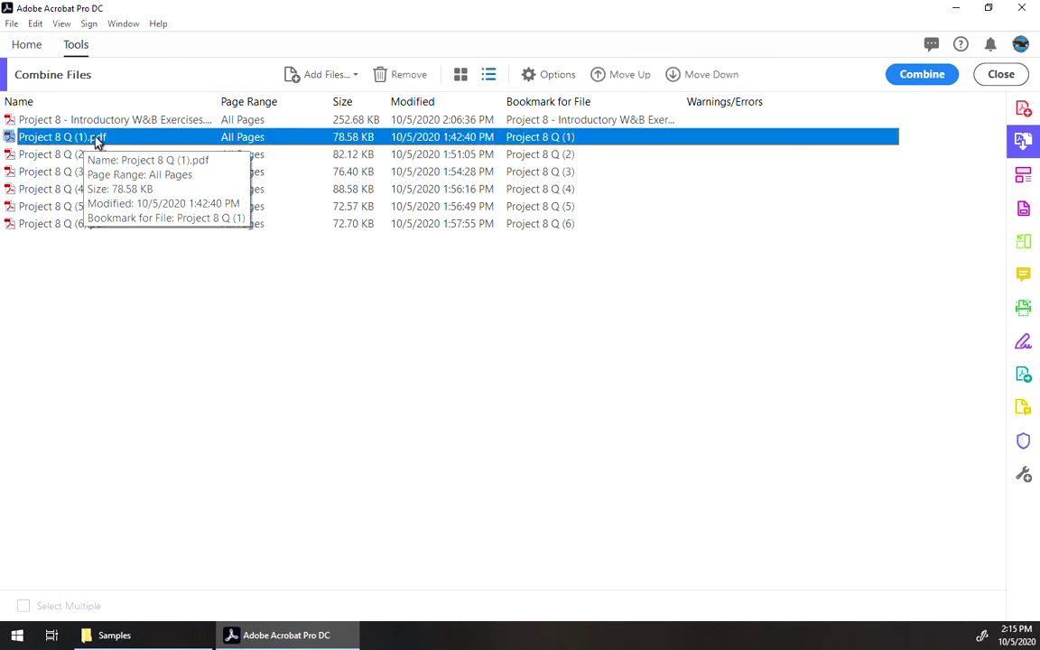
Combine the seven listed PDFs into Binder1.pdf and dismiss each form-field notice.
{"action": "left_click", "coordinate": [949, 78]}
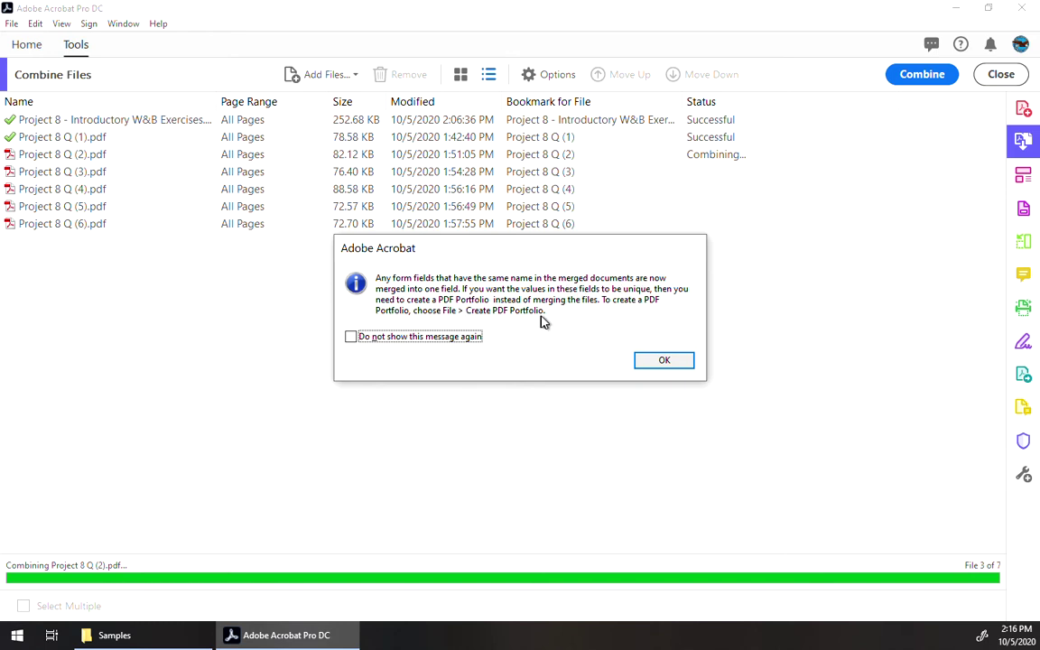
{"action": "left_click", "coordinate": [665, 360]}
{"action": "left_click", "coordinate": [670, 364]}
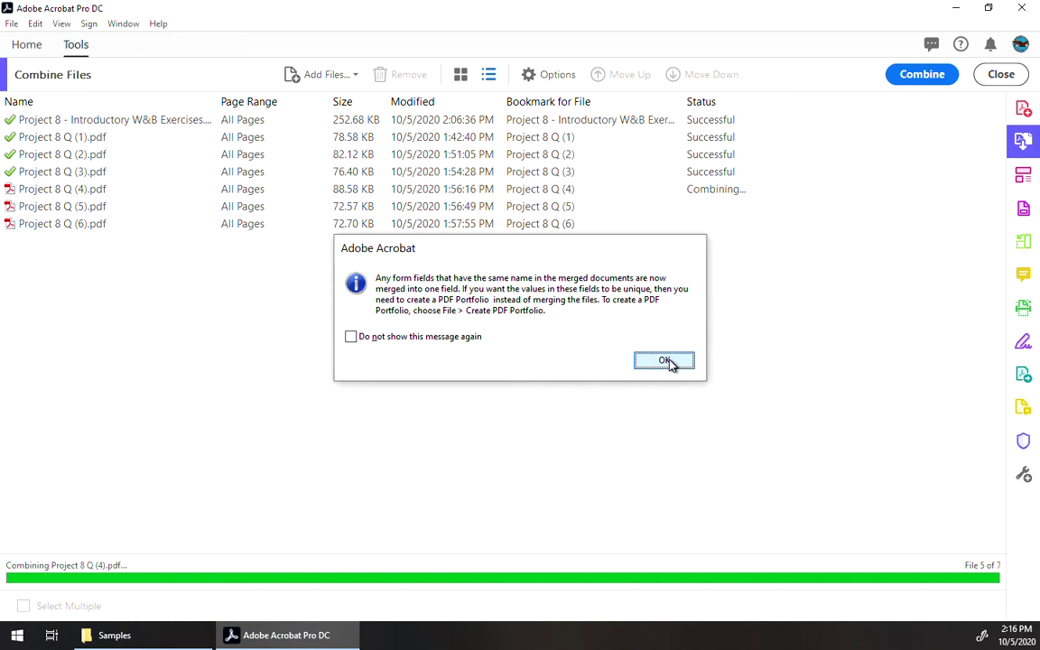
{"action": "left_click", "coordinate": [668, 364]}
{"action": "left_click", "coordinate": [669, 362]}
{"action": "left_click", "coordinate": [669, 363]}
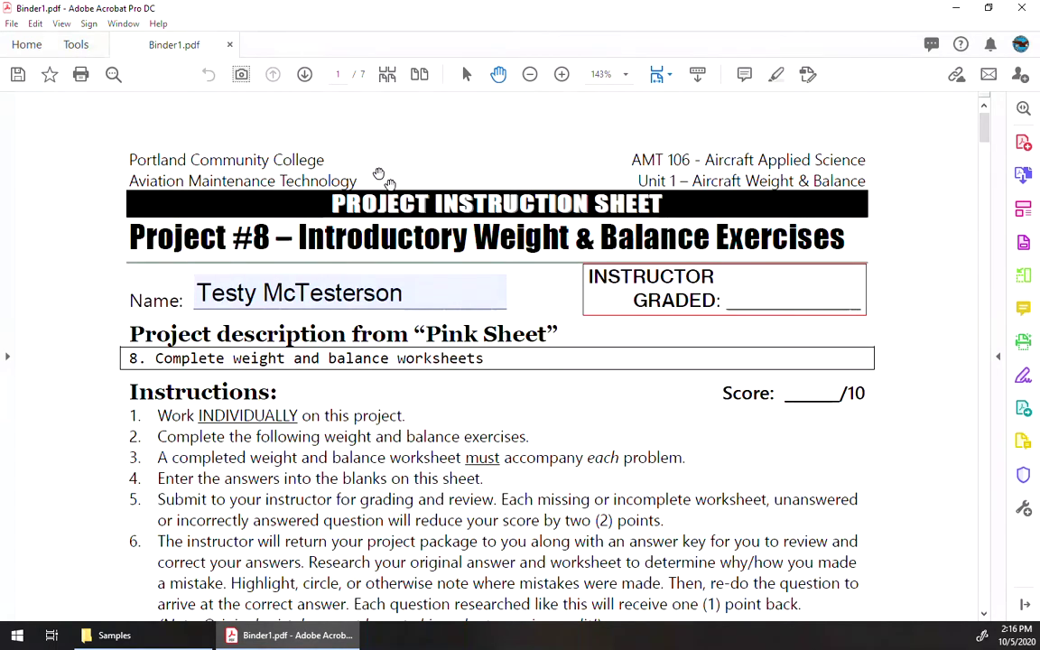
View Binder1.pdf two pages side by side and scroll through to page 7.
{"action": "left_click", "coordinate": [418, 74]}
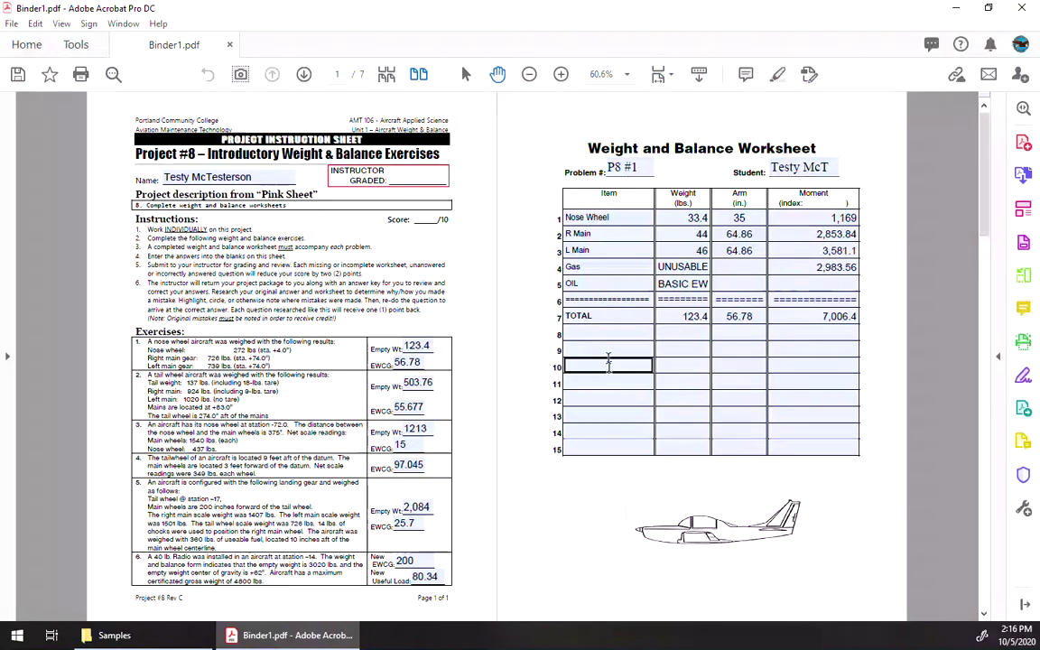
{"action": "scroll", "coordinate": [505, 280], "scroll_direction": "down", "scroll_amount": 2}
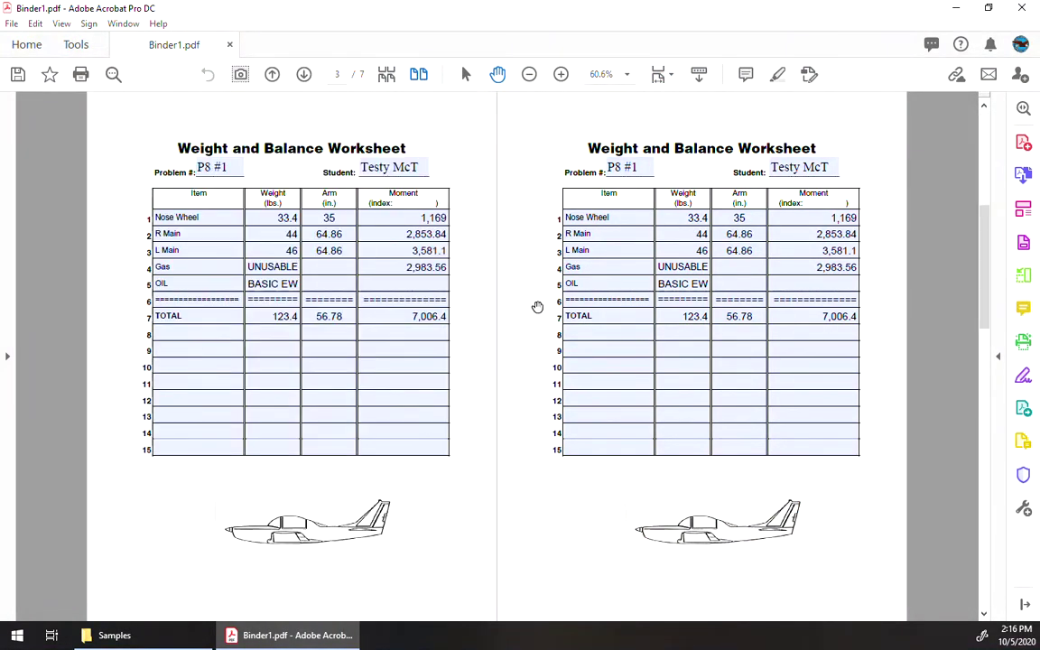
{"action": "scroll", "coordinate": [572, 288], "scroll_direction": "down", "scroll_amount": 4}
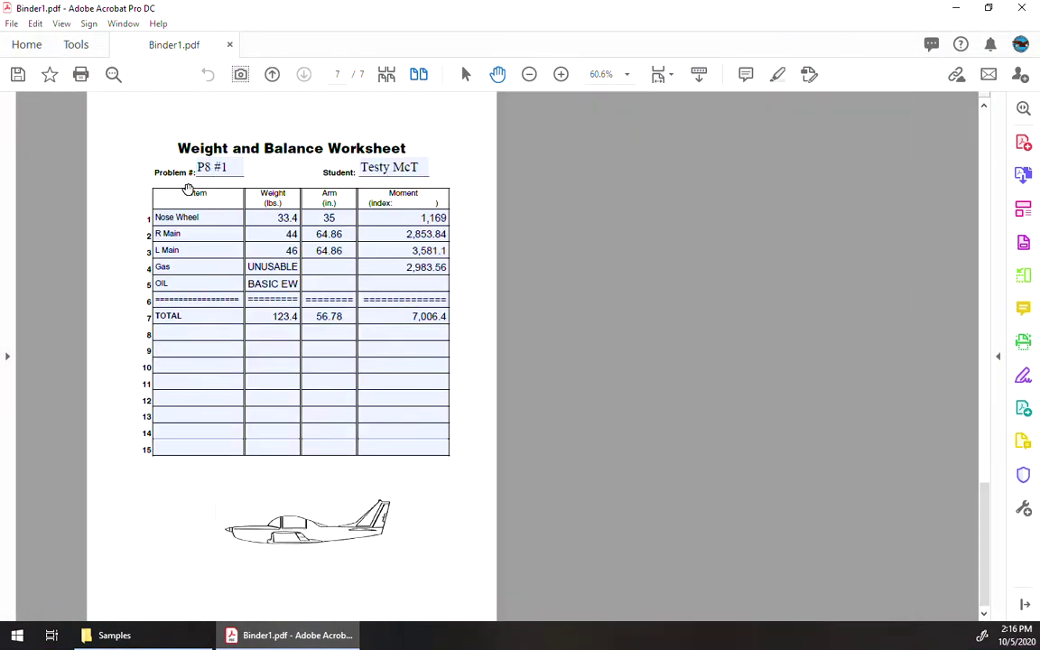
Close Binder1.pdf without saving and start a new PDF Portfolio from the File menu.
{"action": "left_click", "coordinate": [230, 45]}
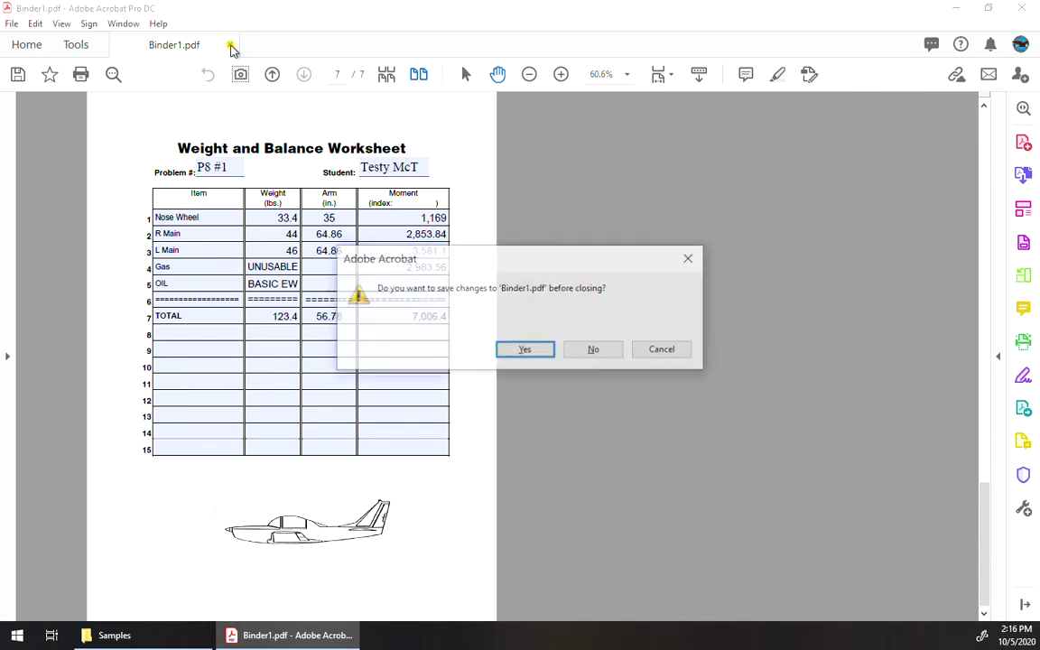
{"action": "left_click", "coordinate": [590, 353]}
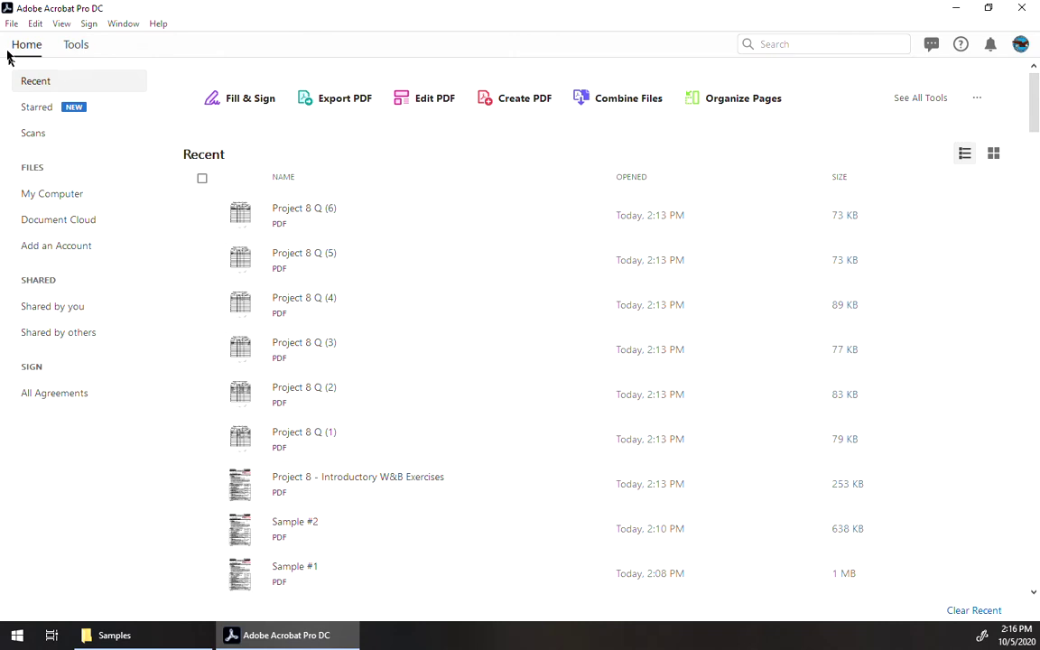
{"action": "left_click", "coordinate": [11, 23]}
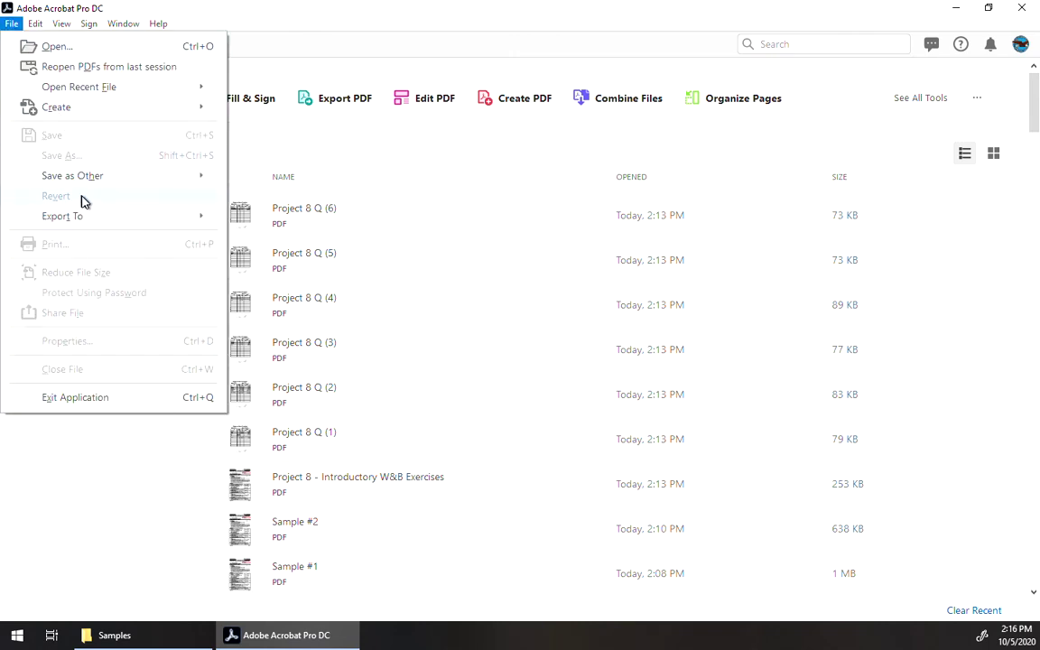
{"action": "mouse_move", "coordinate": [92, 219]}
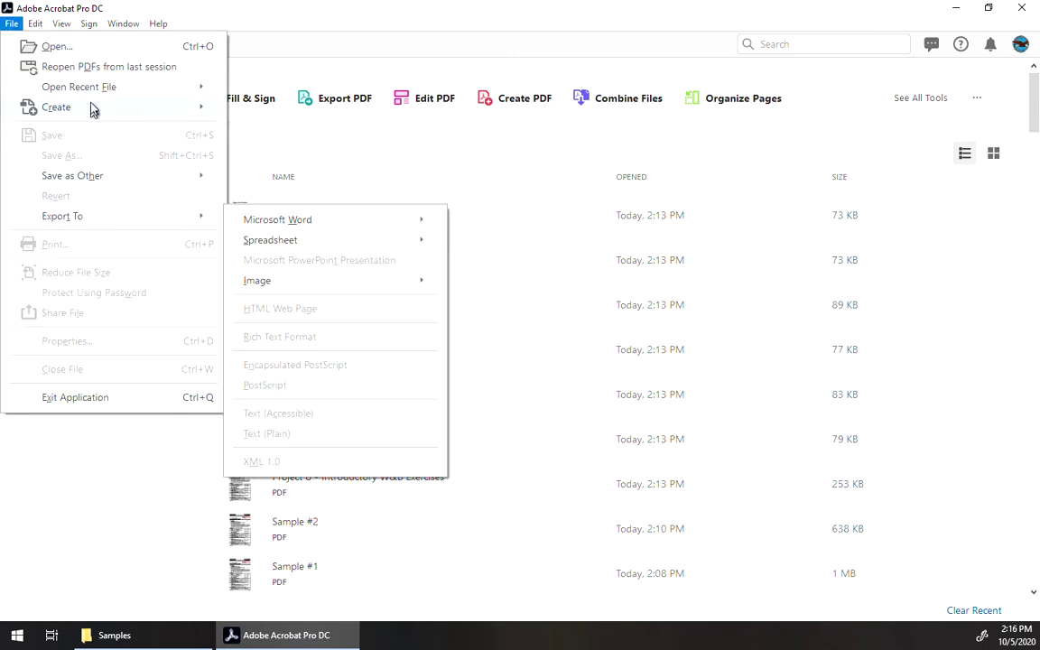
{"action": "mouse_move", "coordinate": [93, 109]}
{"action": "left_click", "coordinate": [287, 275]}
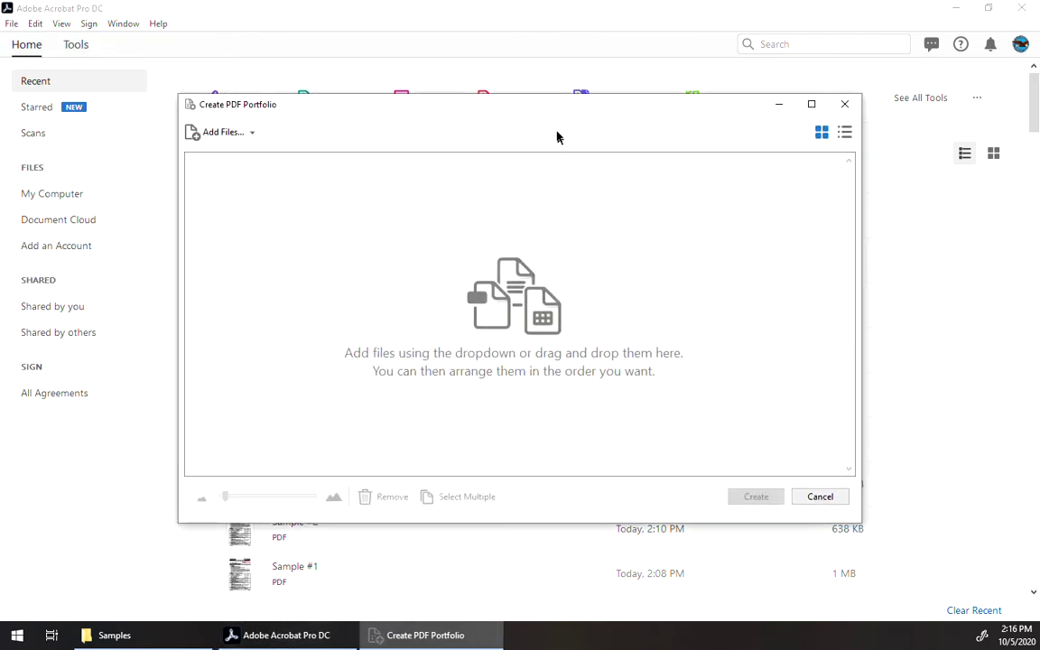
Drag the seven PDFs into Create PDF Portfolio, cancel it, and move Acrobat upper left.
{"action": "left_click_drag", "start_coordinate": [637, 7], "coordinate": [779, 199]}
{"action": "left_click", "coordinate": [588, 51]}
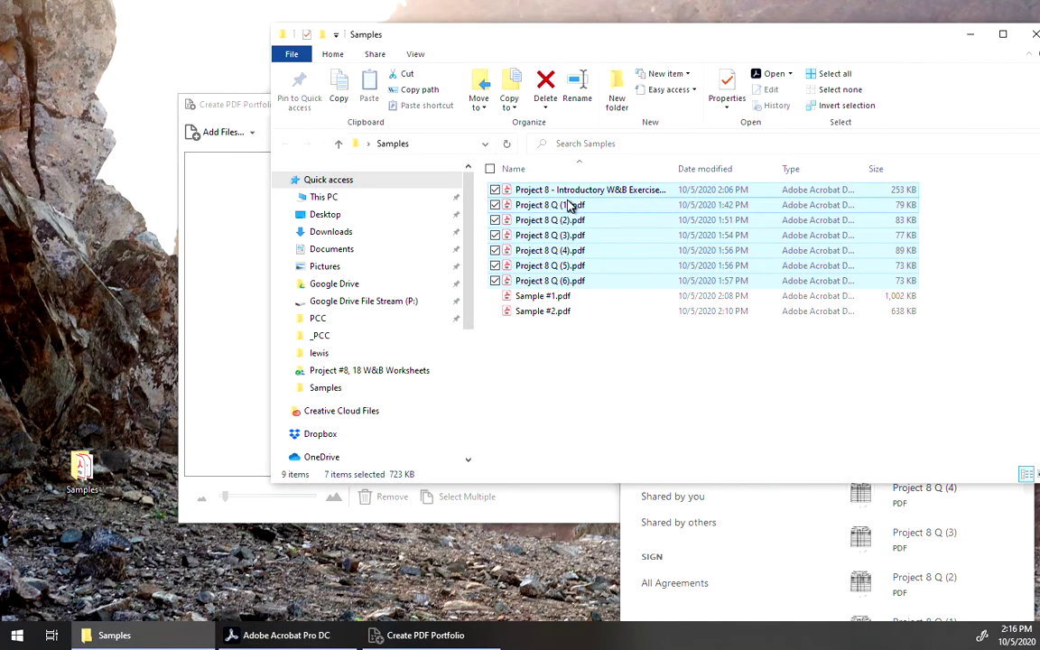
{"action": "left_click_drag", "start_coordinate": [567, 192], "coordinate": [214, 297]}
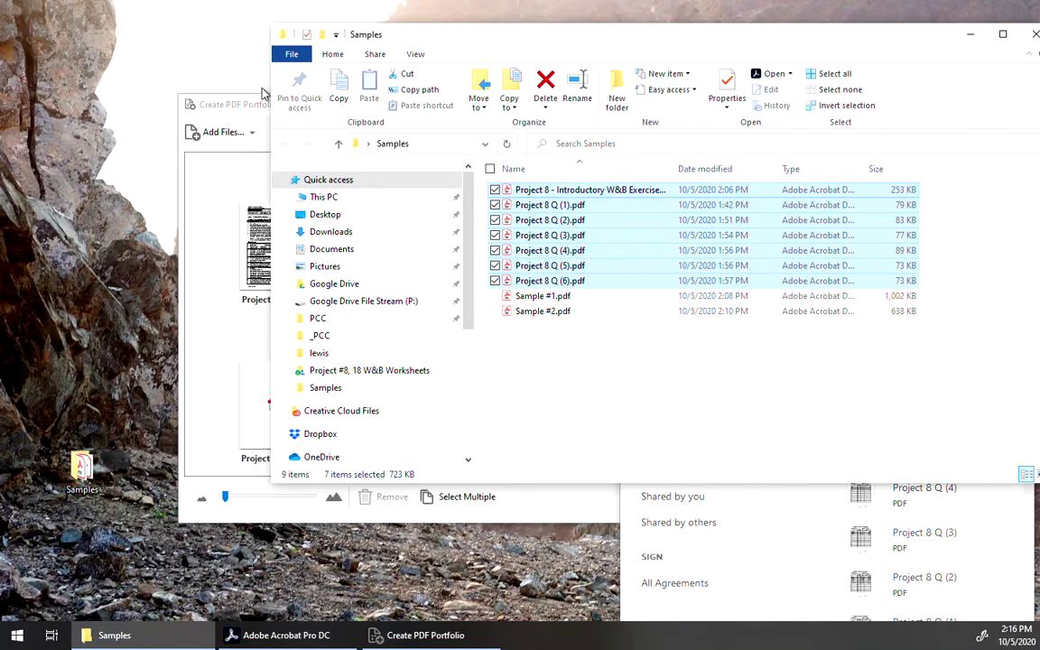
{"action": "left_click_drag", "start_coordinate": [253, 105], "coordinate": [172, 34]}
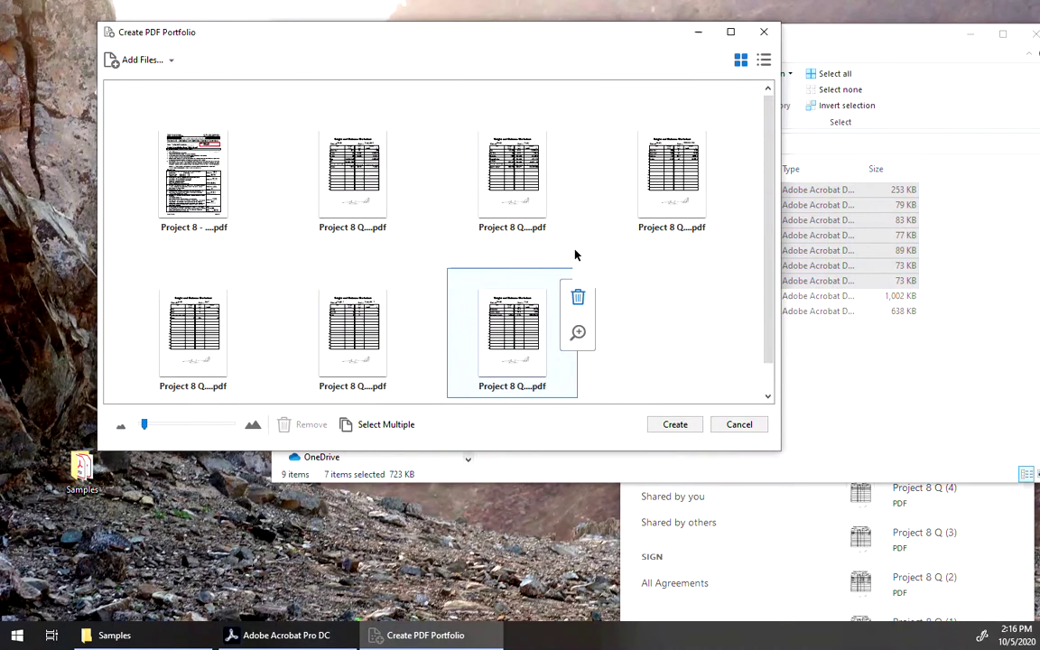
{"action": "left_click", "coordinate": [739, 425]}
{"action": "left_click", "coordinate": [785, 594]}
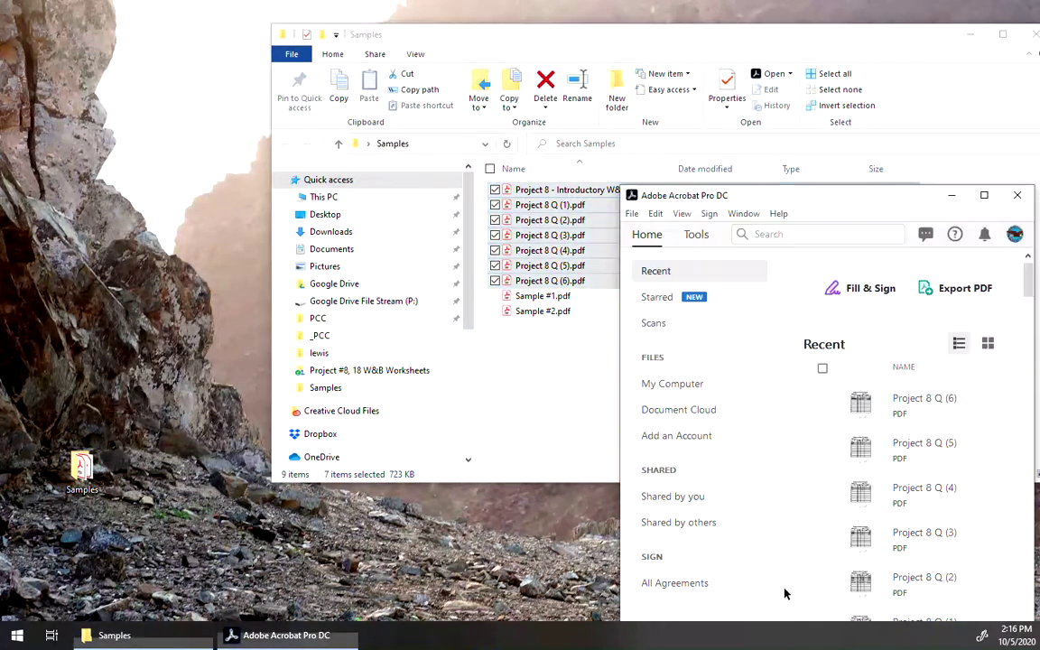
{"action": "left_click_drag", "start_coordinate": [869, 202], "coordinate": [389, 113]}
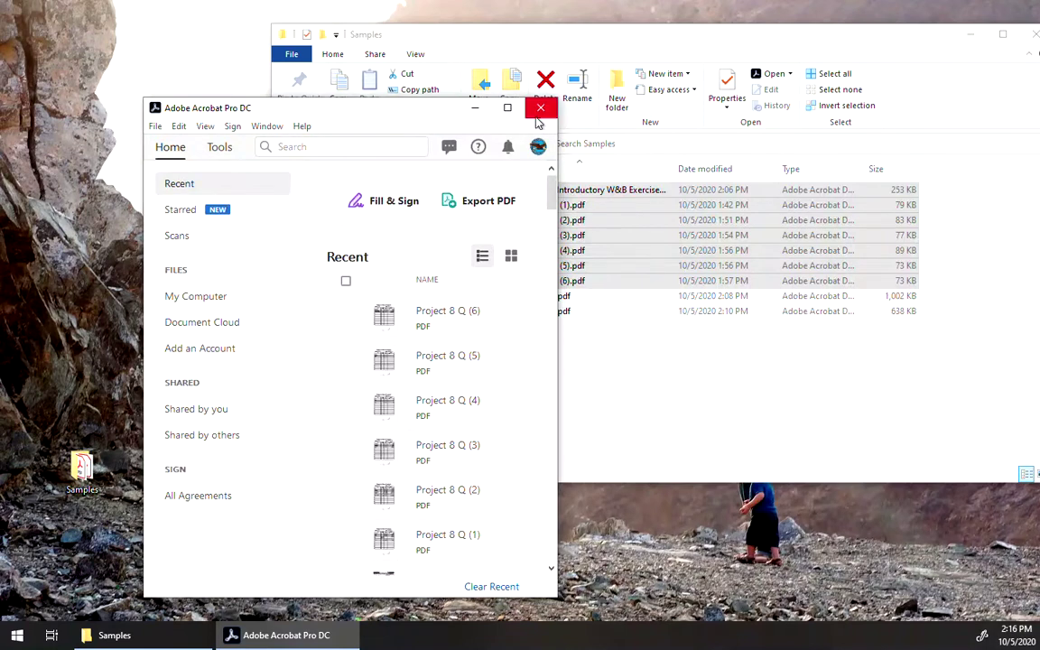
Close Acrobat and send the seven selected PDFs to Acrobat's Combine Files from Explorer.
{"action": "left_click", "coordinate": [541, 108]}
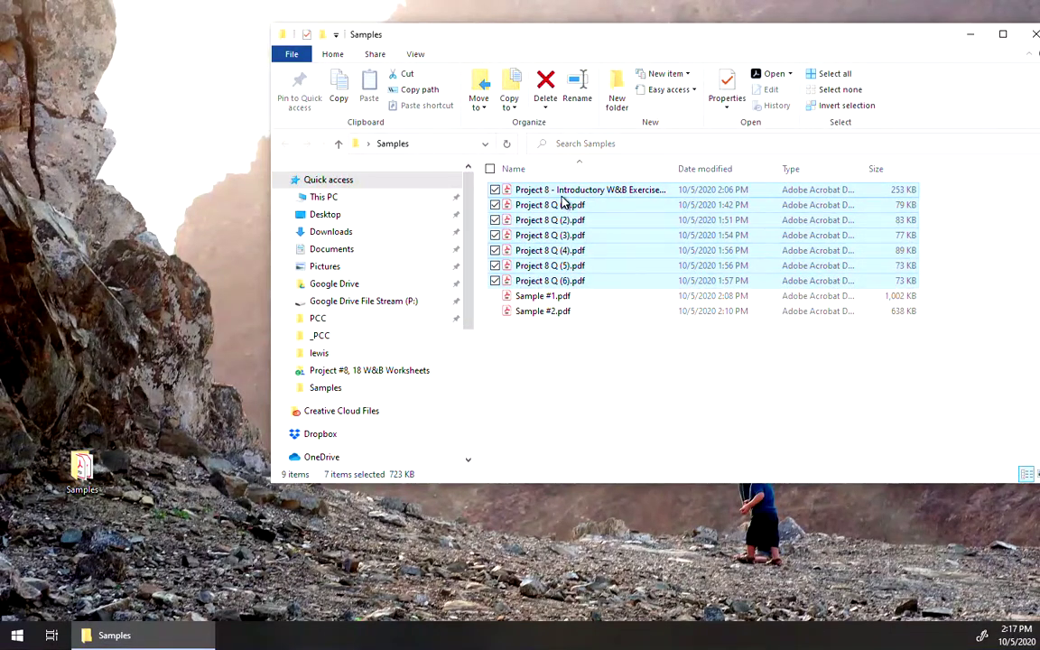
{"action": "double_click", "coordinate": [558, 191]}
{"action": "right_click", "coordinate": [560, 191]}
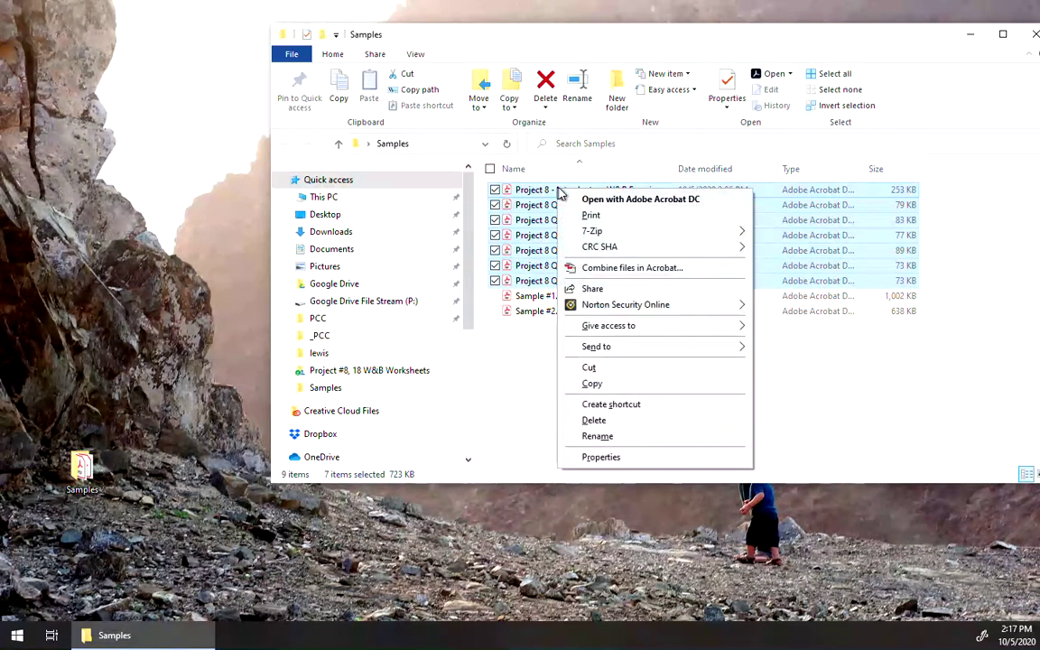
{"action": "left_click", "coordinate": [617, 268]}
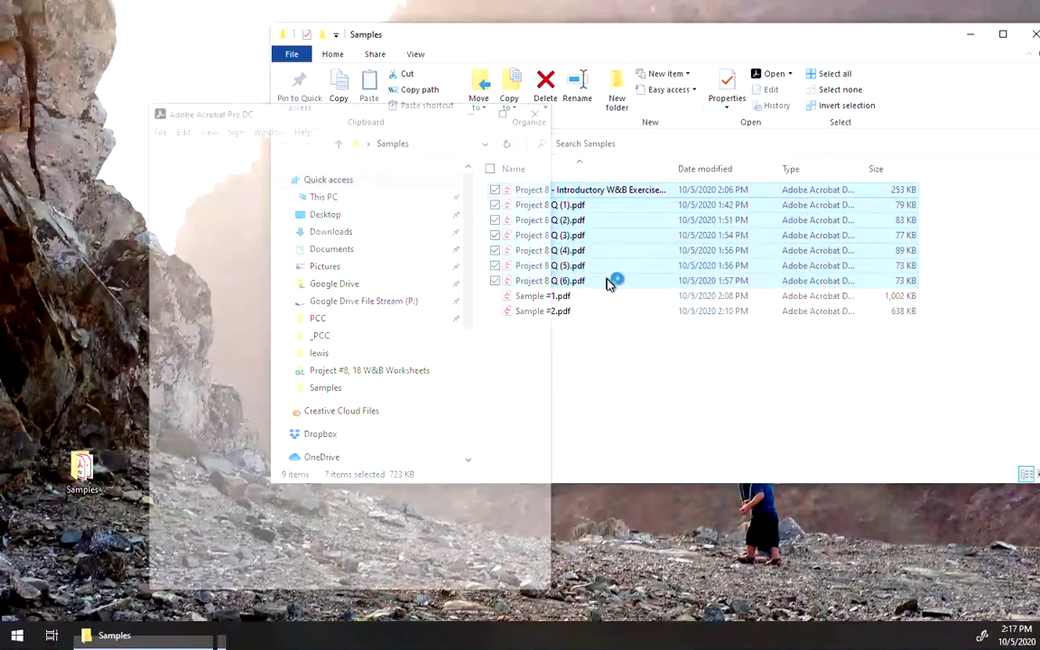
Turn on 'Save as PDF Portfolio' in the combine options and combine the seven files.
{"action": "left_click", "coordinate": [507, 107]}
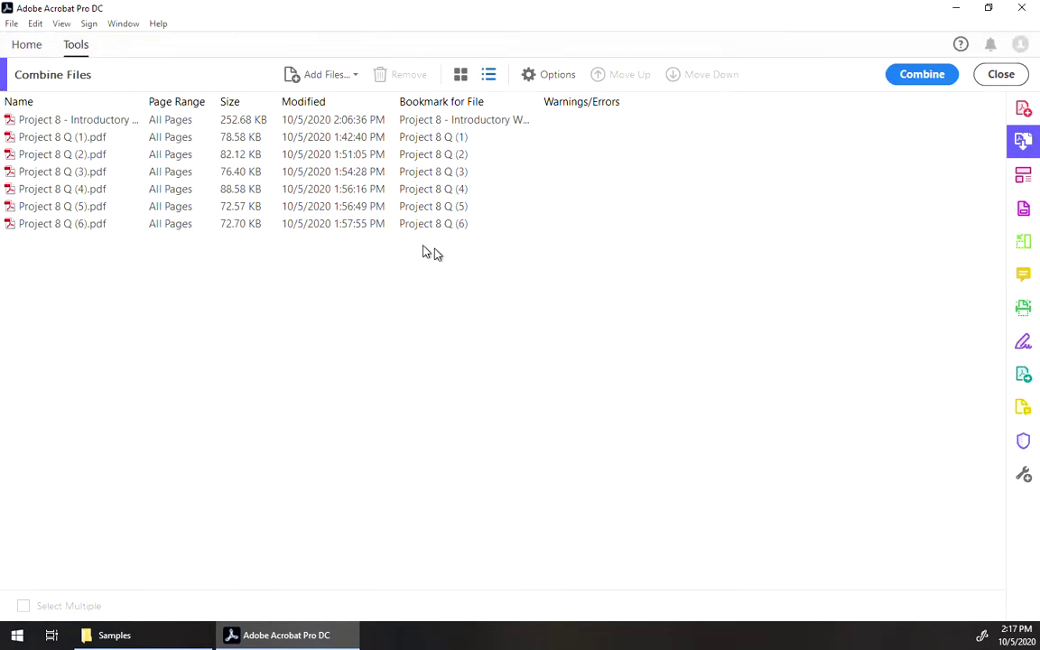
{"action": "left_click", "coordinate": [541, 76]}
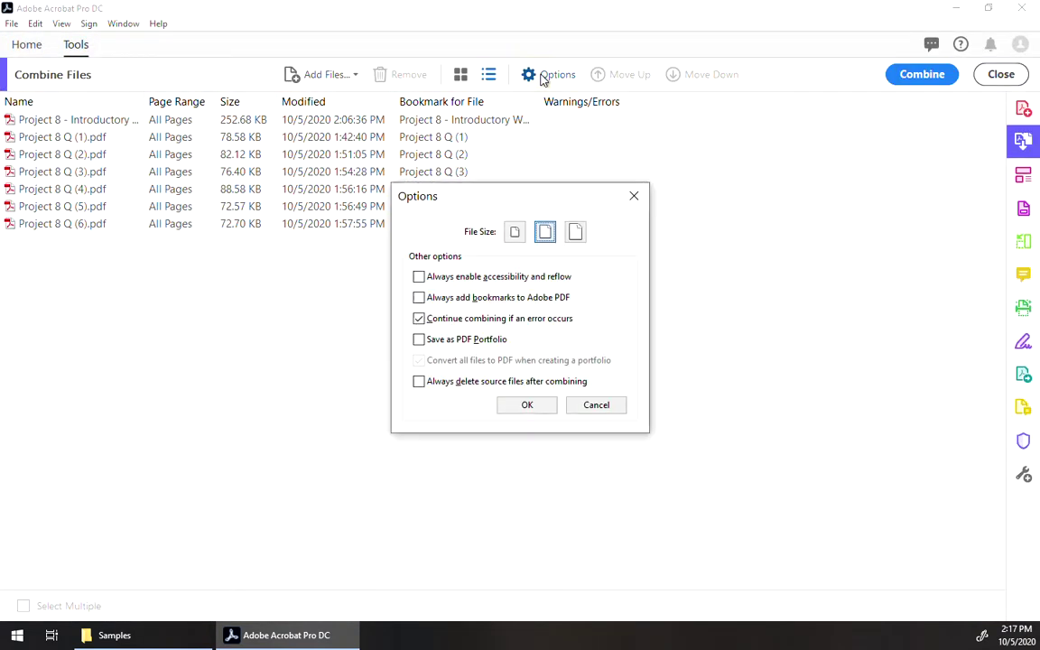
{"action": "left_click", "coordinate": [443, 343]}
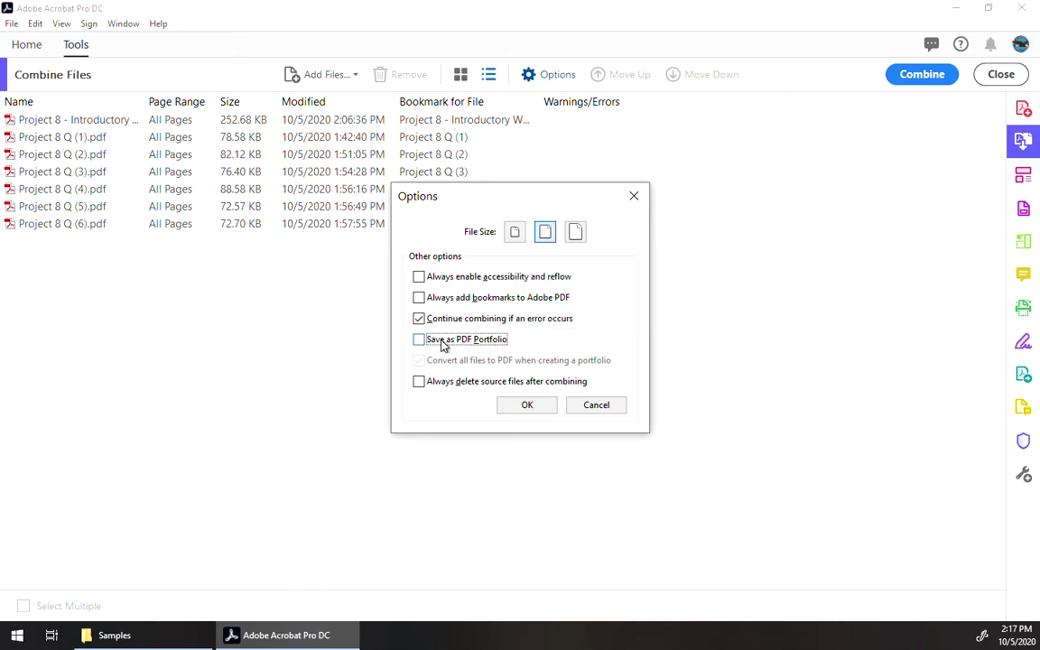
{"action": "left_click", "coordinate": [442, 344]}
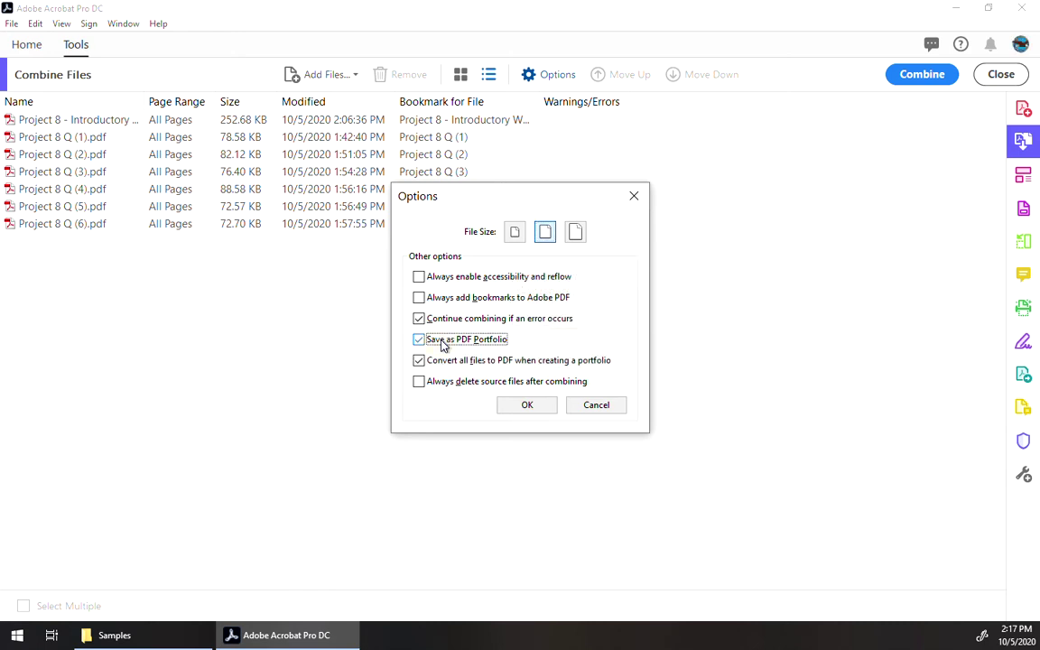
{"action": "left_click", "coordinate": [528, 405]}
{"action": "left_click", "coordinate": [922, 74]}
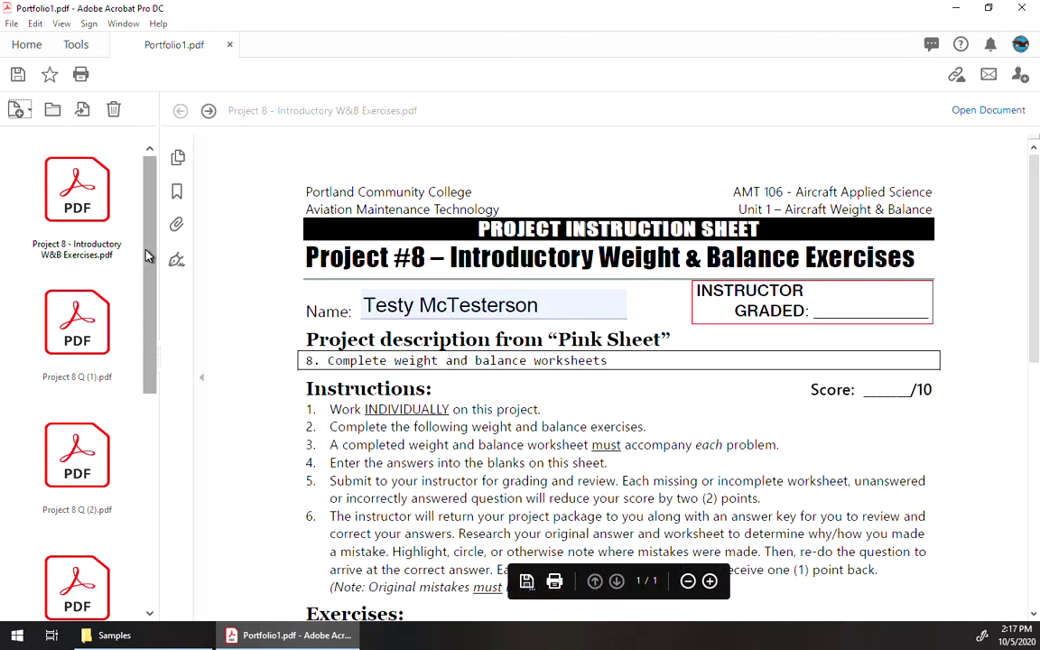
Preview the introductory exercises file and the Project 8 Q (1) worksheet in the portfolio.
{"action": "mouse_move", "coordinate": [149, 257]}
{"action": "left_mouse_down"}
{"action": "mouse_move", "coordinate": [149, 283]}
{"action": "mouse_move", "coordinate": [151, 264]}
{"action": "left_mouse_up"}
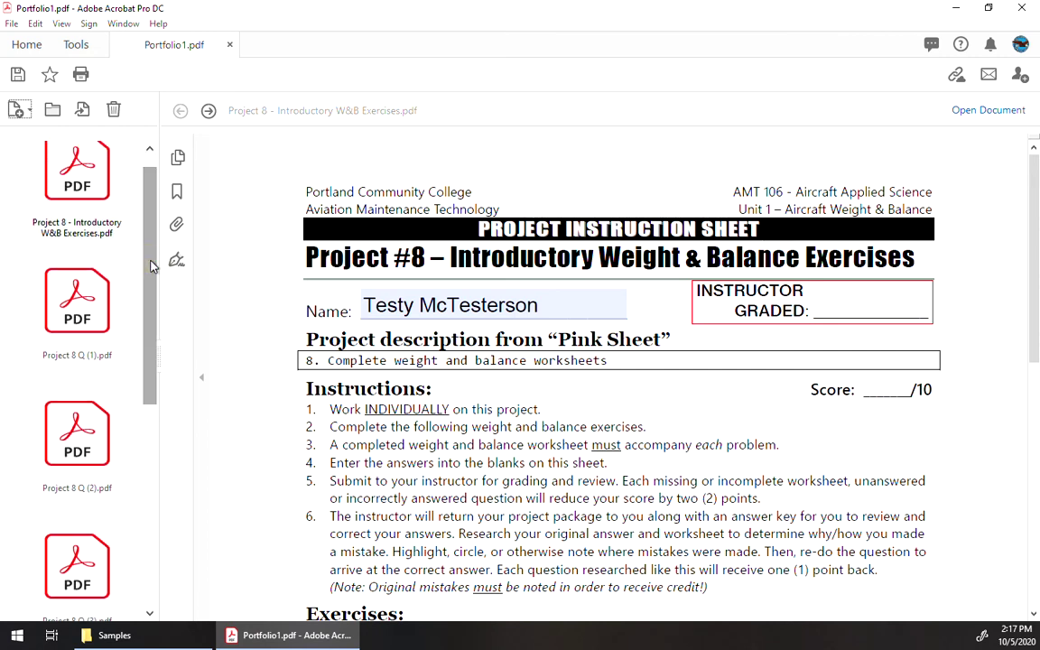
{"action": "scroll", "coordinate": [133, 227], "scroll_direction": "up", "scroll_amount": 1}
{"action": "left_click", "coordinate": [79, 182]}
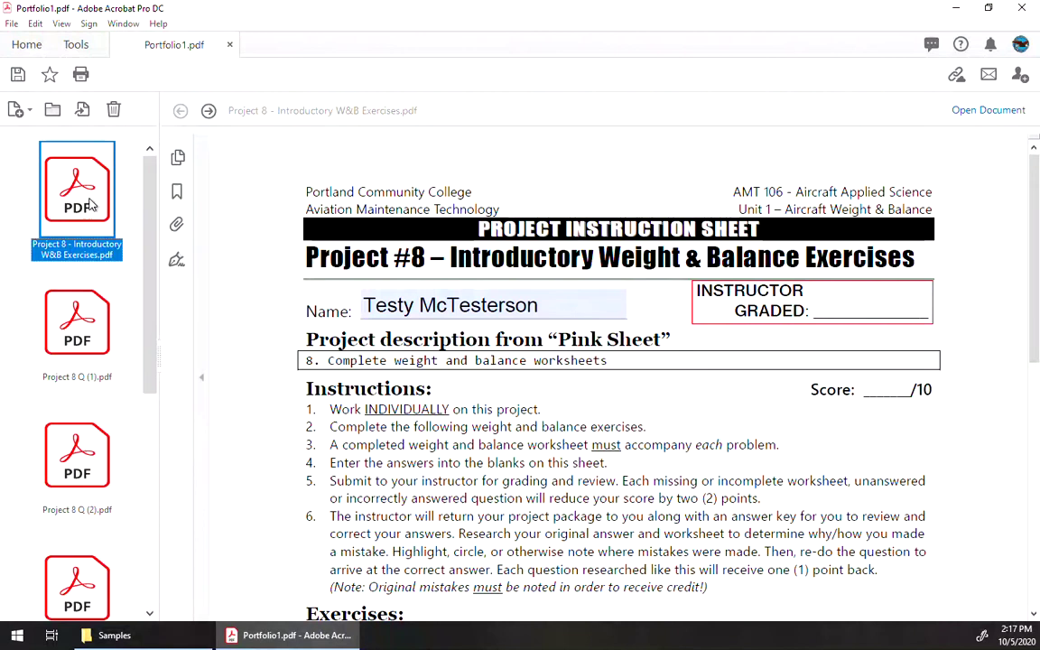
{"action": "left_click", "coordinate": [81, 316]}
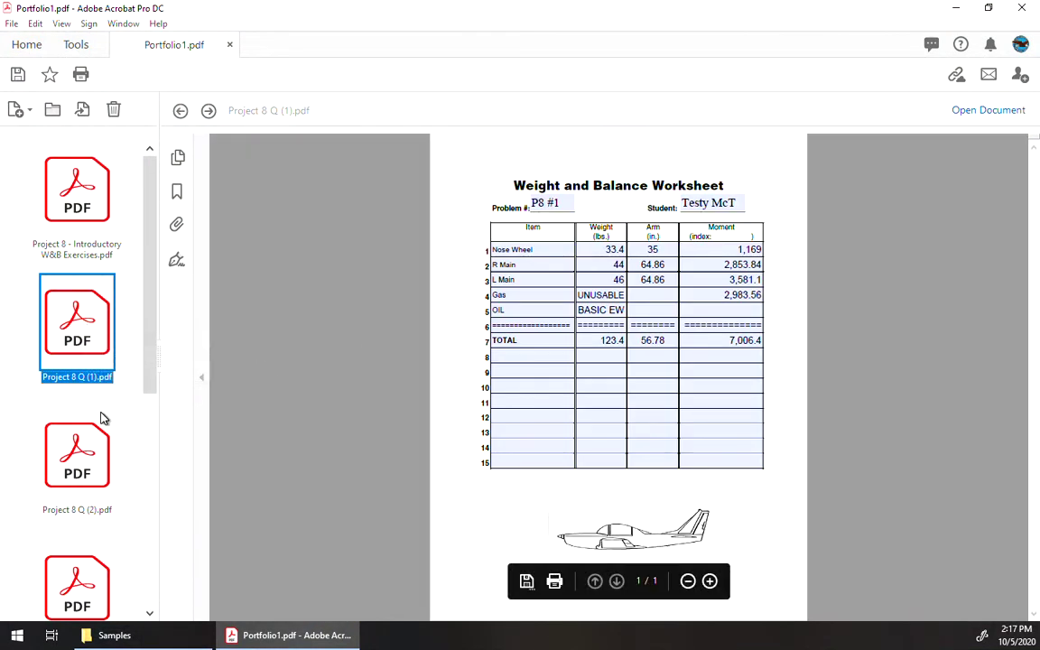
Preview the Project 8 Q (2) through Q (5) worksheets in turn.
{"action": "scroll", "coordinate": [102, 411], "scroll_direction": "down", "scroll_amount": 2}
{"action": "scroll", "coordinate": [97, 365], "scroll_direction": "up", "scroll_amount": 2}
{"action": "scroll", "coordinate": [93, 358], "scroll_direction": "down", "scroll_amount": 2}
{"action": "left_click", "coordinate": [81, 275]}
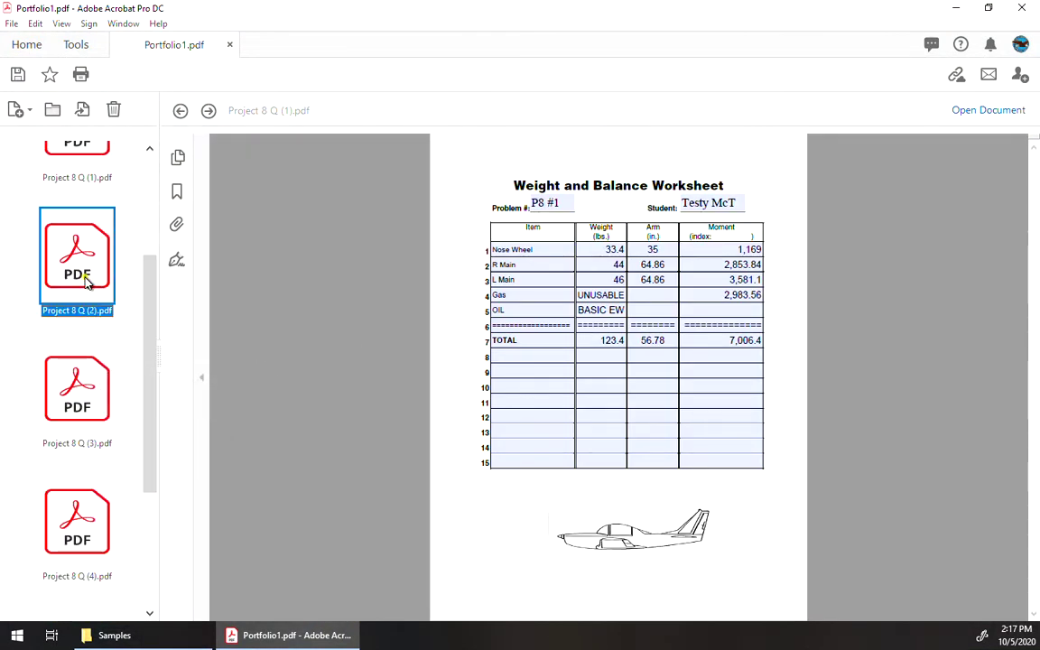
{"action": "left_click", "coordinate": [94, 391]}
{"action": "left_click", "coordinate": [79, 519]}
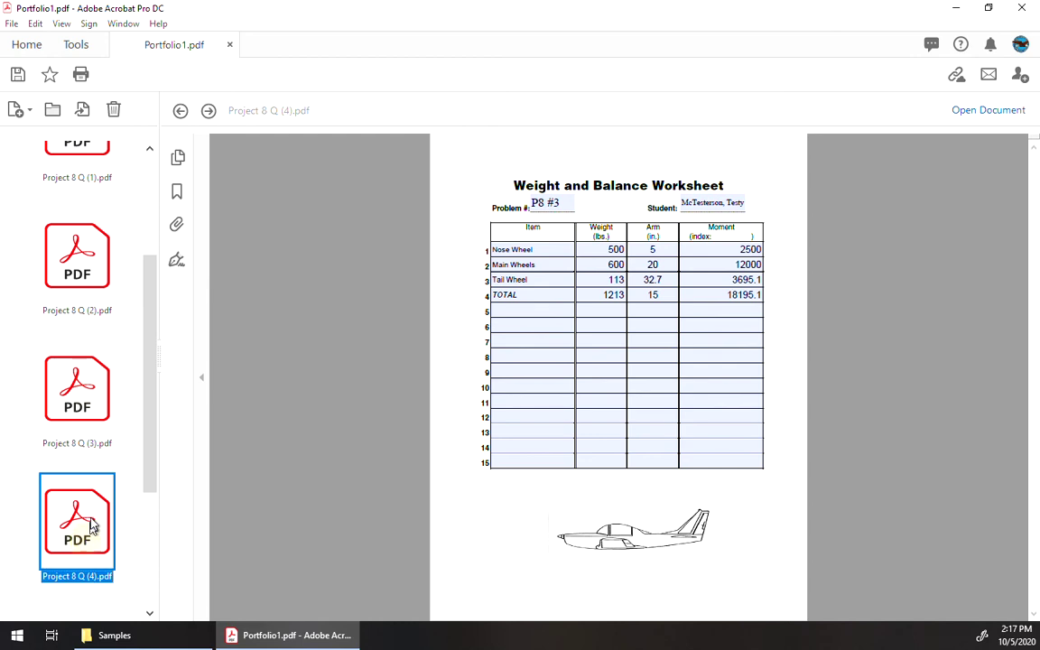
{"action": "scroll", "coordinate": [93, 516], "scroll_direction": "down", "scroll_amount": 3}
{"action": "left_click", "coordinate": [91, 507]}
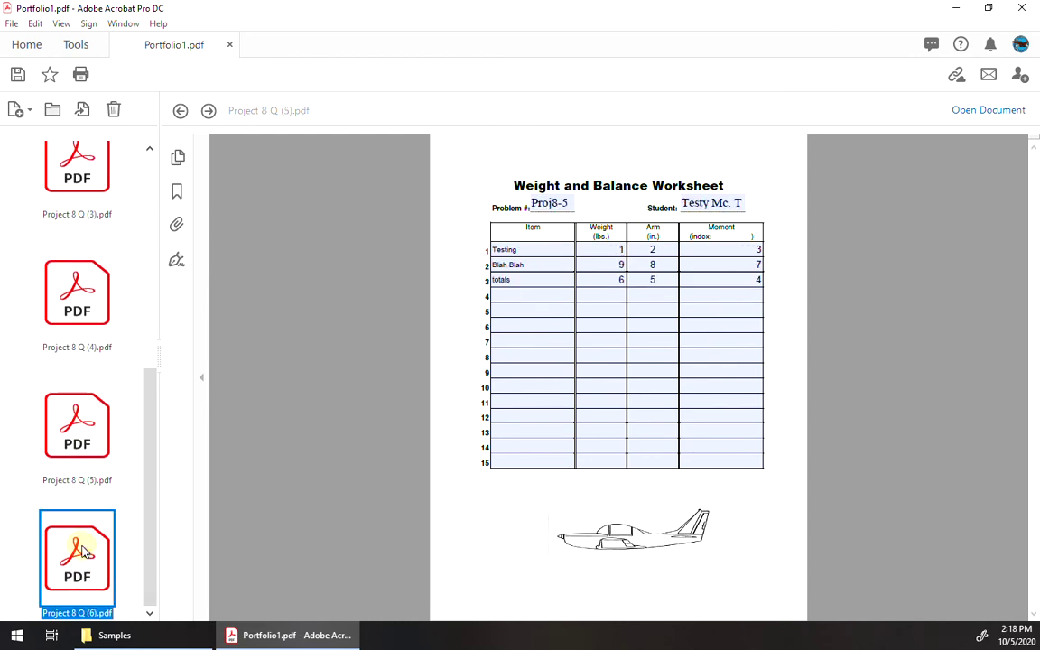
{"action": "scroll", "coordinate": [93, 343], "scroll_direction": "up", "scroll_amount": 5}
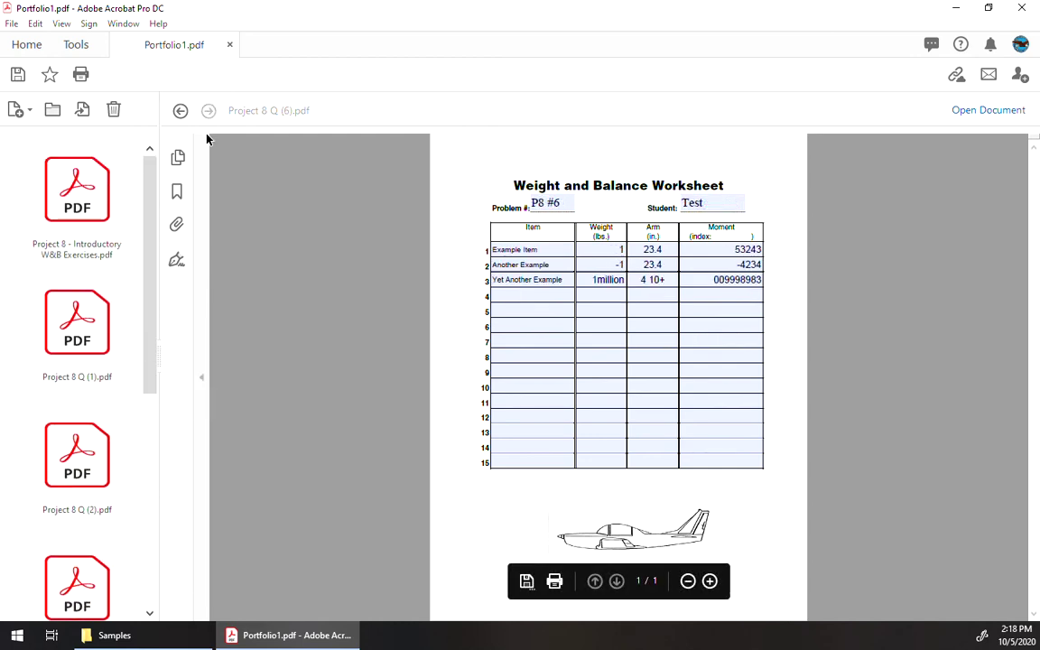
Save the seven-PDF portfolio into the Samples folder under the file name 'Project 8 Portfolio'.
{"action": "left_click", "coordinate": [18, 72]}
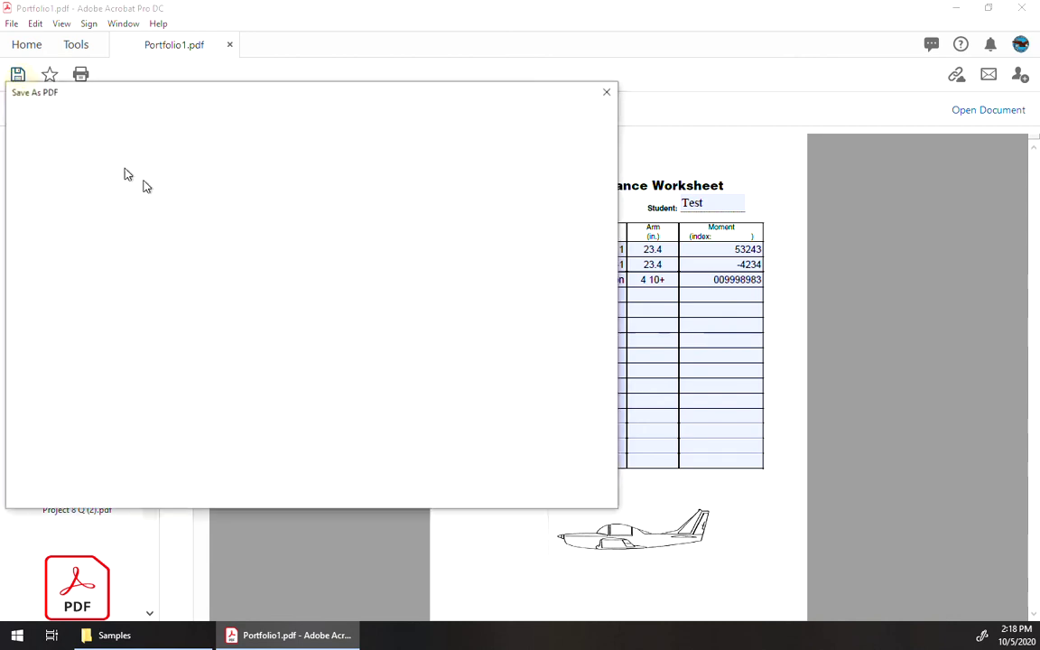
{"action": "left_click", "coordinate": [280, 286]}
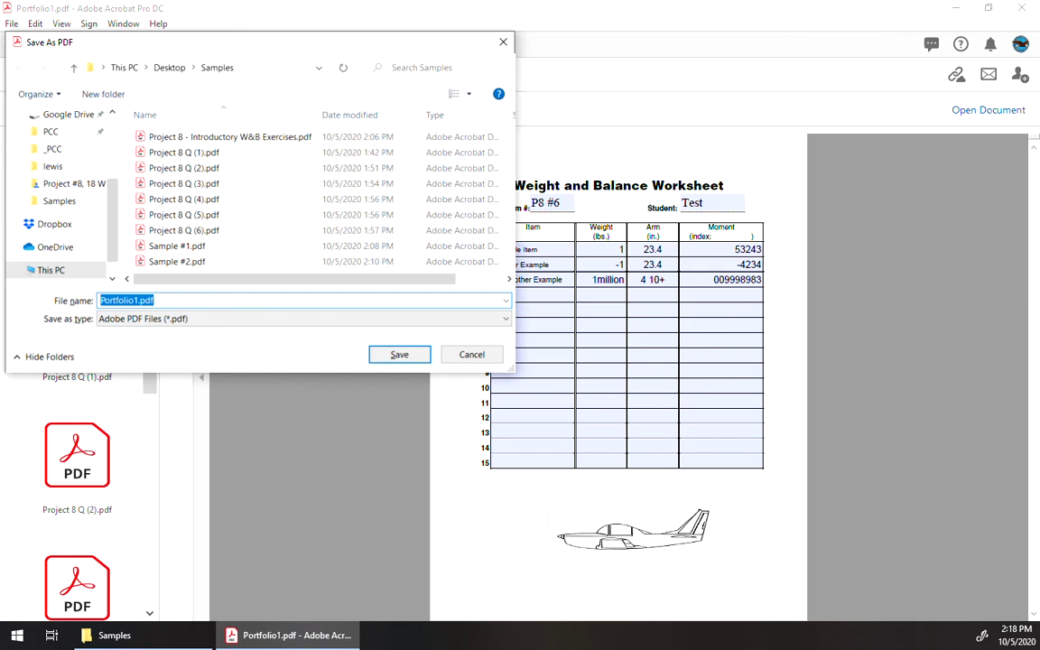
{"action": "type", "text": "Project 8 P"}
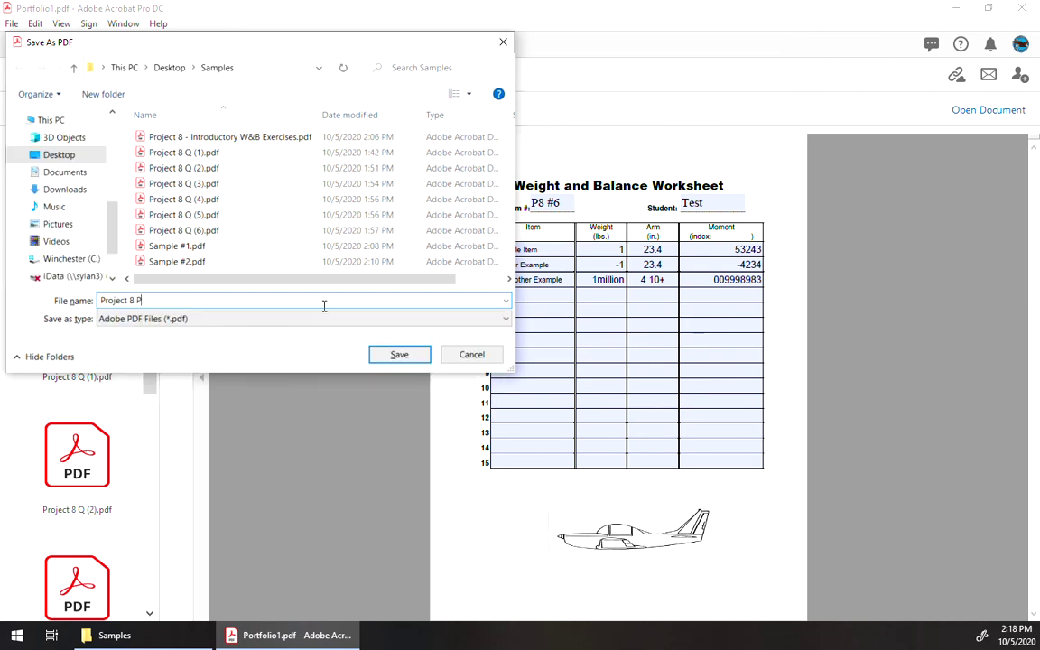
{"action": "type", "text": "ortfolio"}
{"action": "key", "text": "Return"}
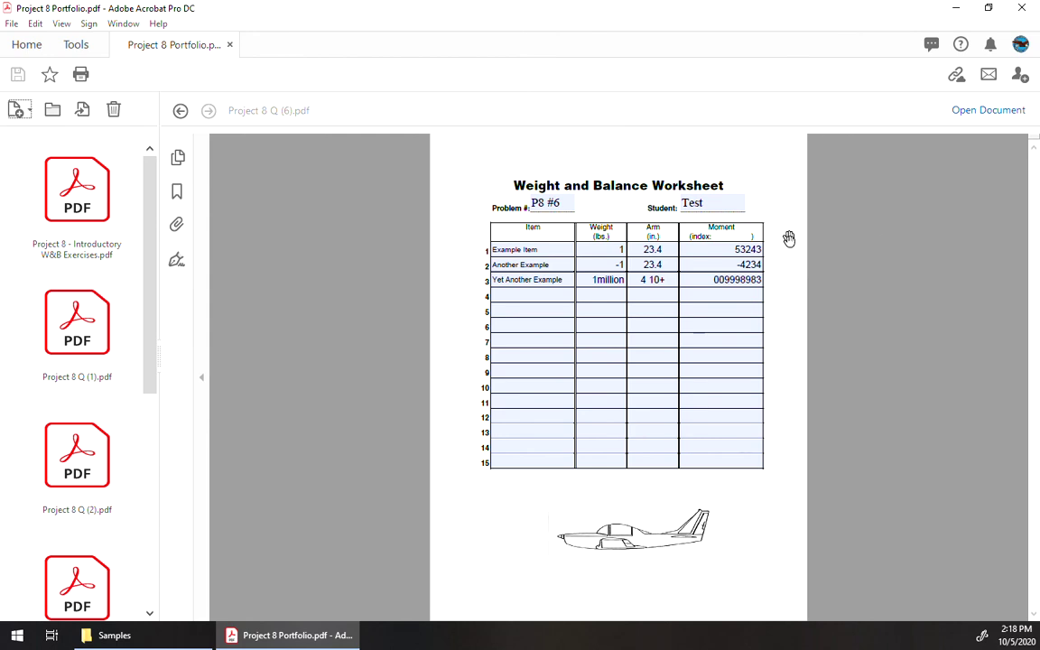
Preview Project 8 Q (1).pdf, the P8 #1 worksheet totalling 123.4 lbs and 7,006.4 moment.
{"action": "left_click", "coordinate": [104, 311]}
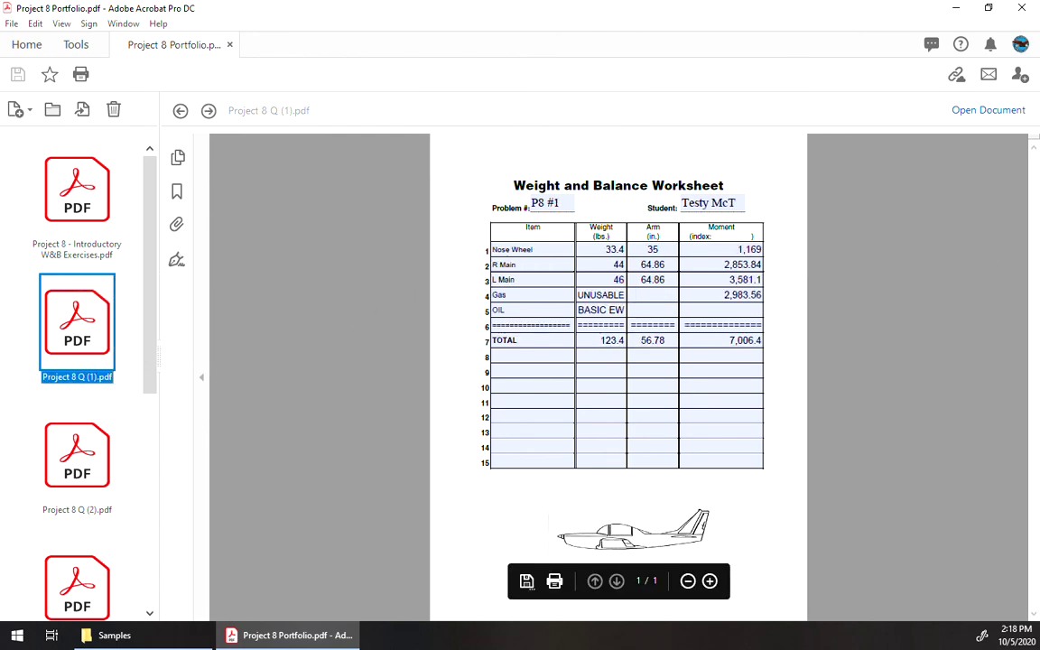